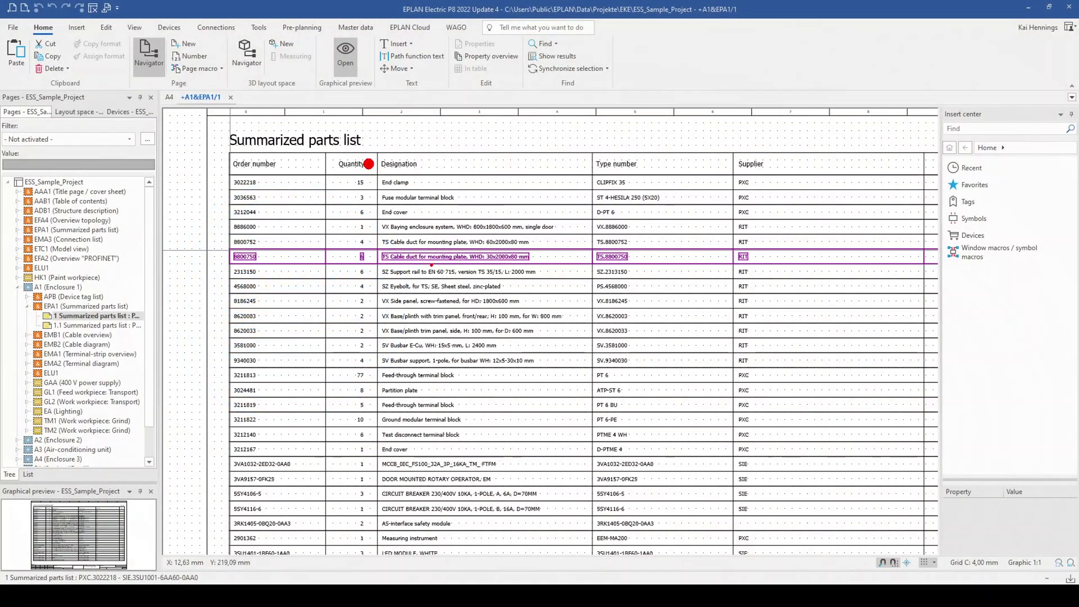
# - Bring the whole summarized parts list page and its table into view
pyautogui.moveTo(369, 164)
pyautogui.mouseDown()
pyautogui.moveTo(369, 155)
pyautogui.moveTo(329, 155)
pyautogui.moveTo(332, 185)
pyautogui.moveTo(385, 198)
pyautogui.moveTo(385, 168)
pyautogui.moveTo(366, 159)
pyautogui.mouseUp()
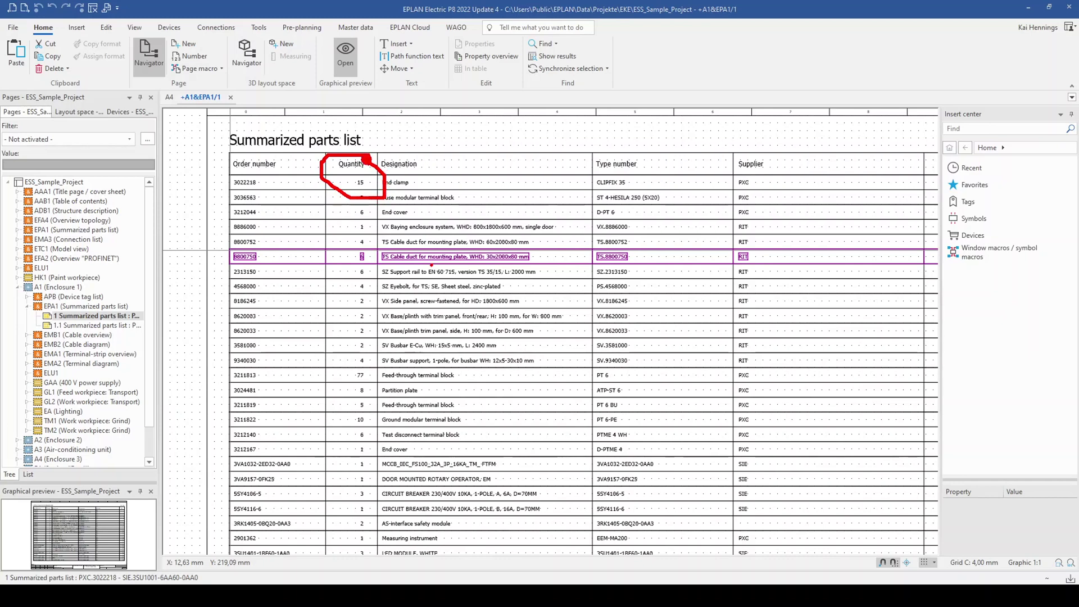
pyautogui.moveTo(252, 156)
pyautogui.mouseDown()
pyautogui.moveTo(220, 177)
pyautogui.moveTo(283, 188)
pyautogui.moveTo(290, 157)
pyautogui.moveTo(239, 159)
pyautogui.mouseUp()
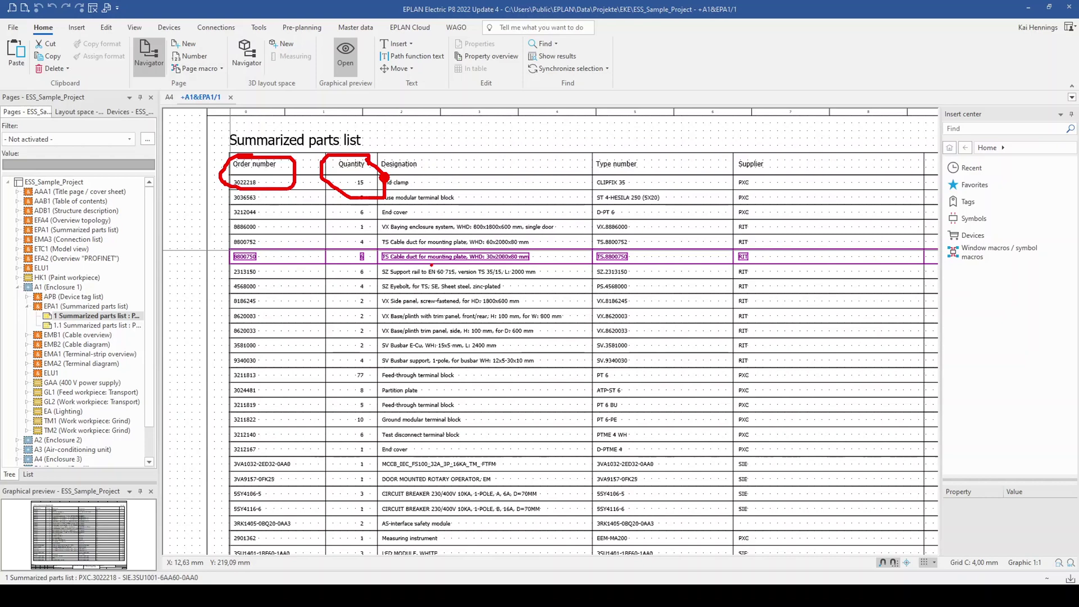
pyautogui.press('e')
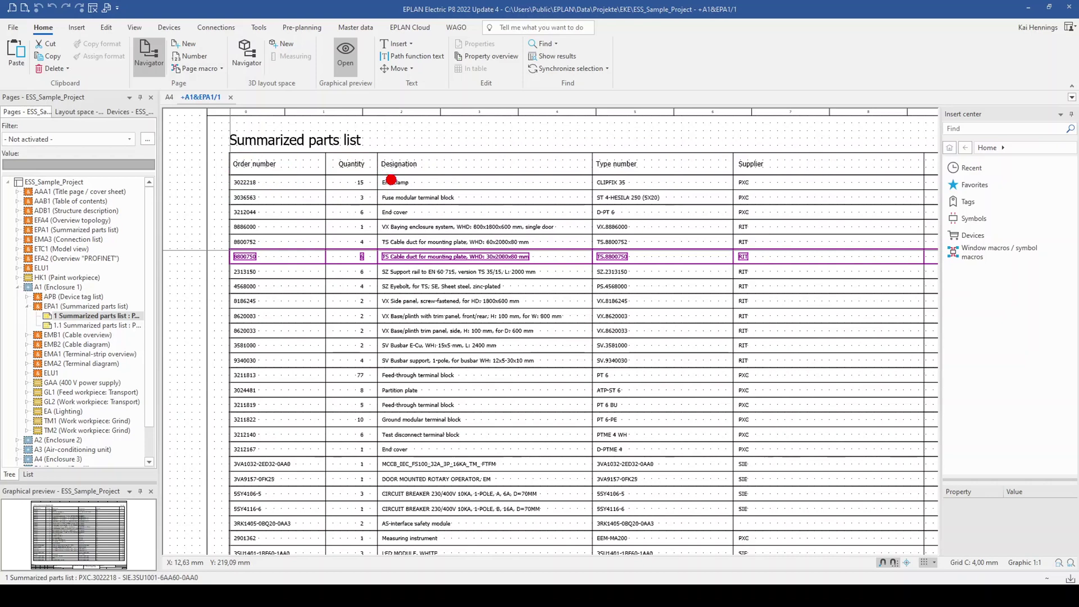
pyautogui.press('Escape')
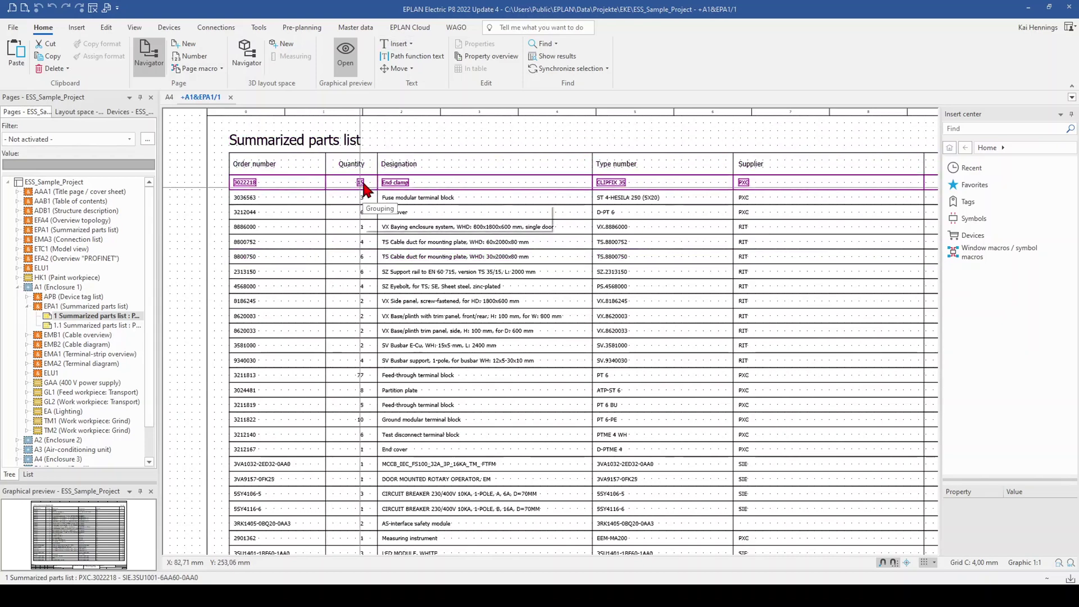
pyautogui.click(307, 197)
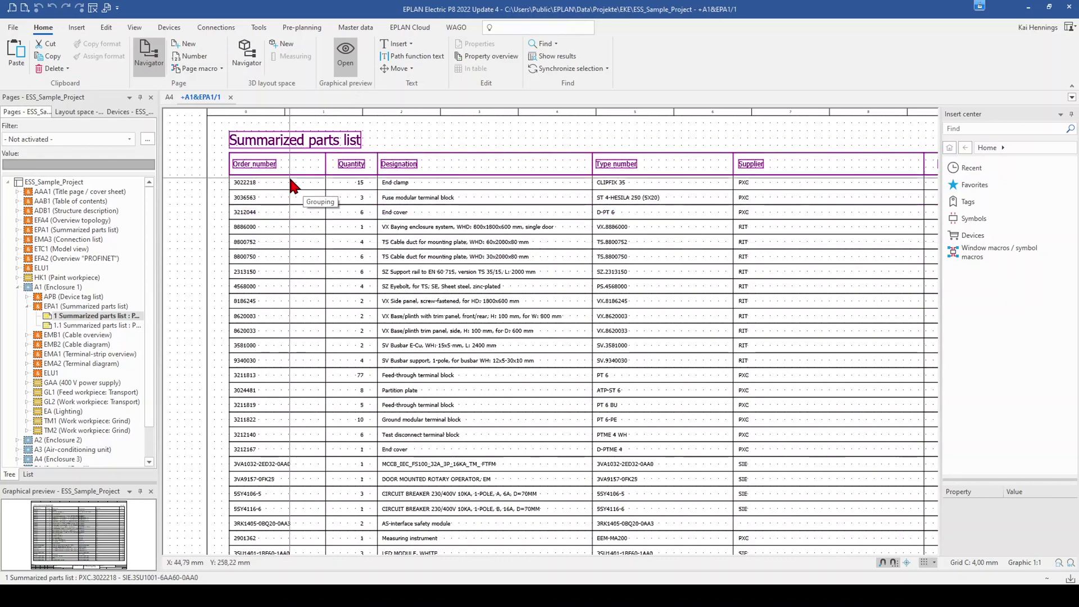
pyautogui.scroll(-2, 234, 237)
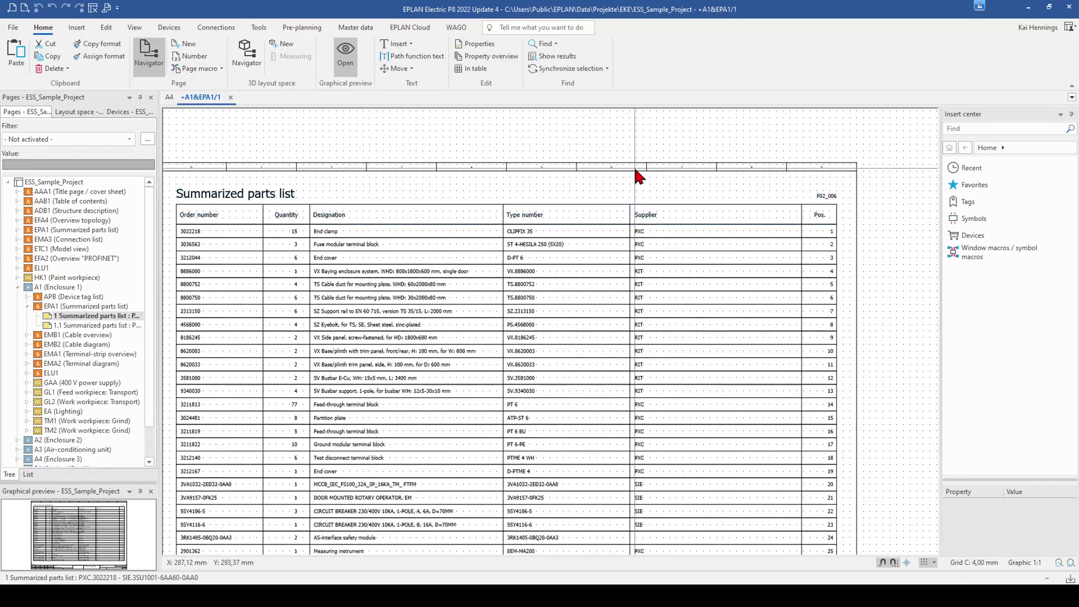
pyautogui.scroll(2, 802, 210)
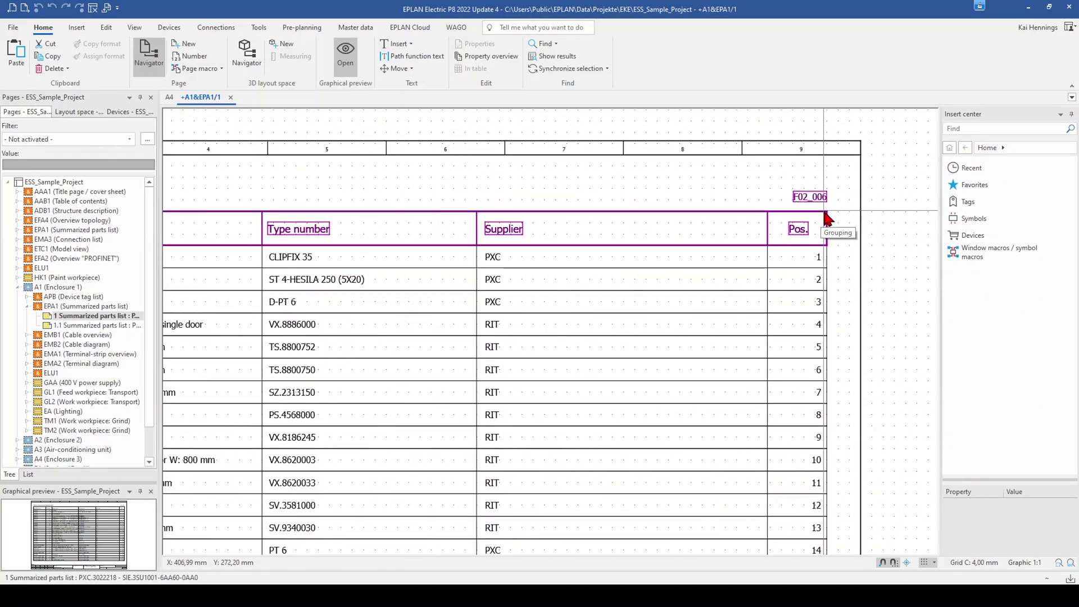
pyautogui.scroll(-2, 820, 214)
pyautogui.moveTo(327, 197); pyautogui.dragTo(471, 168, button='middle')
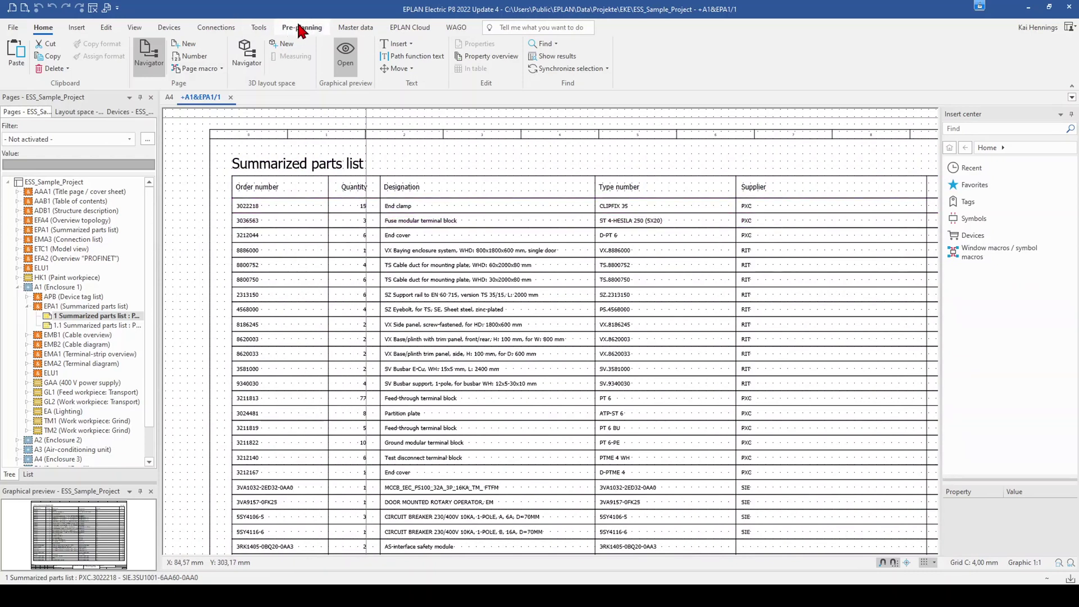
# - Start a form copy with summarized parts list form F02_006.f02 as the source
pyautogui.click(357, 28)
pyautogui.click(480, 56)
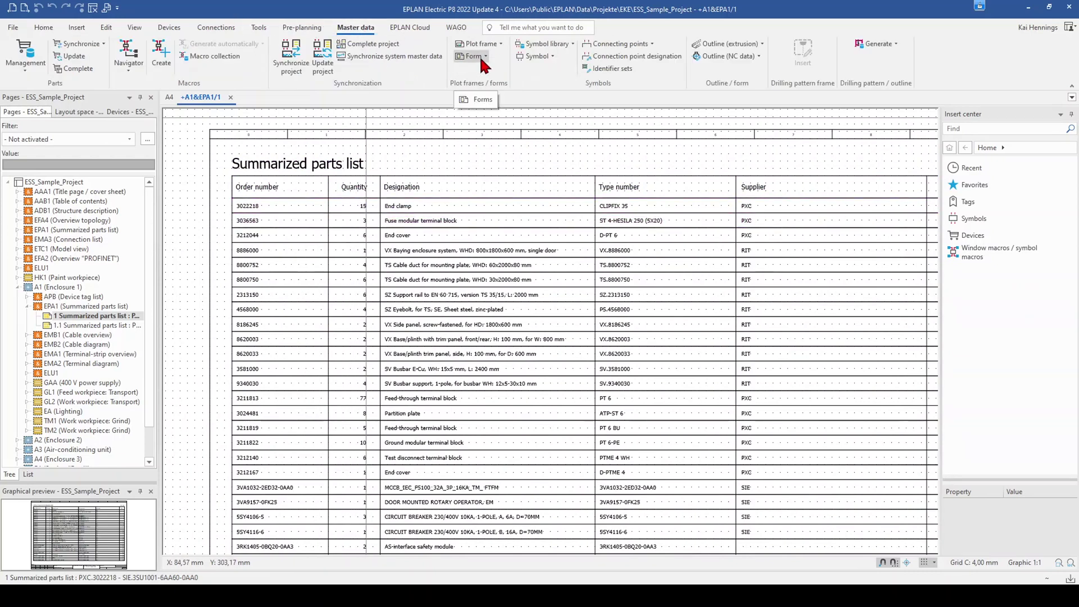
pyautogui.click(478, 111)
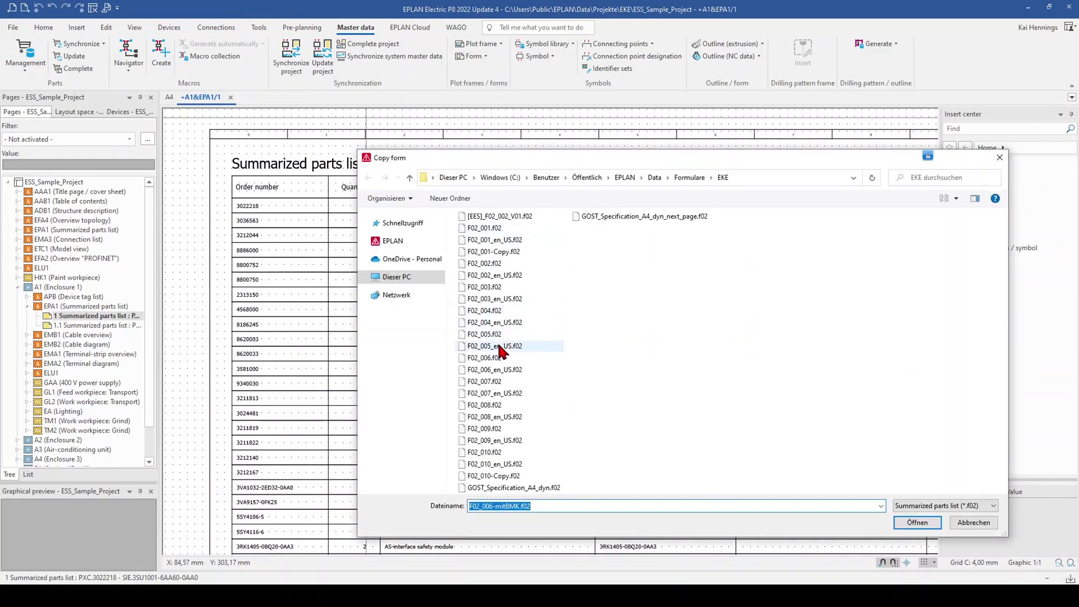
pyautogui.click(941, 506)
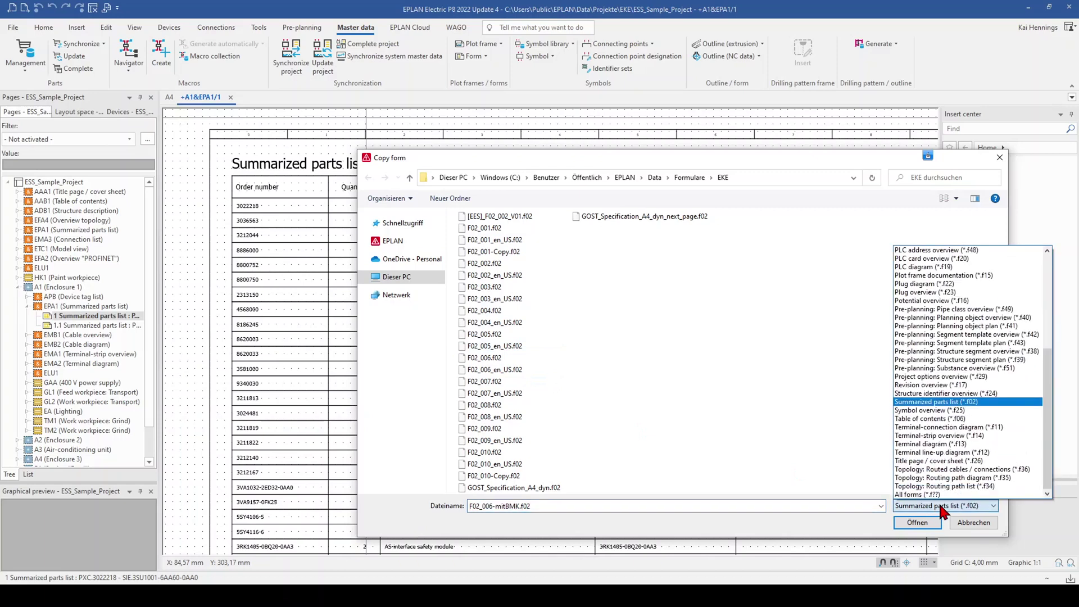
pyautogui.click(933, 402)
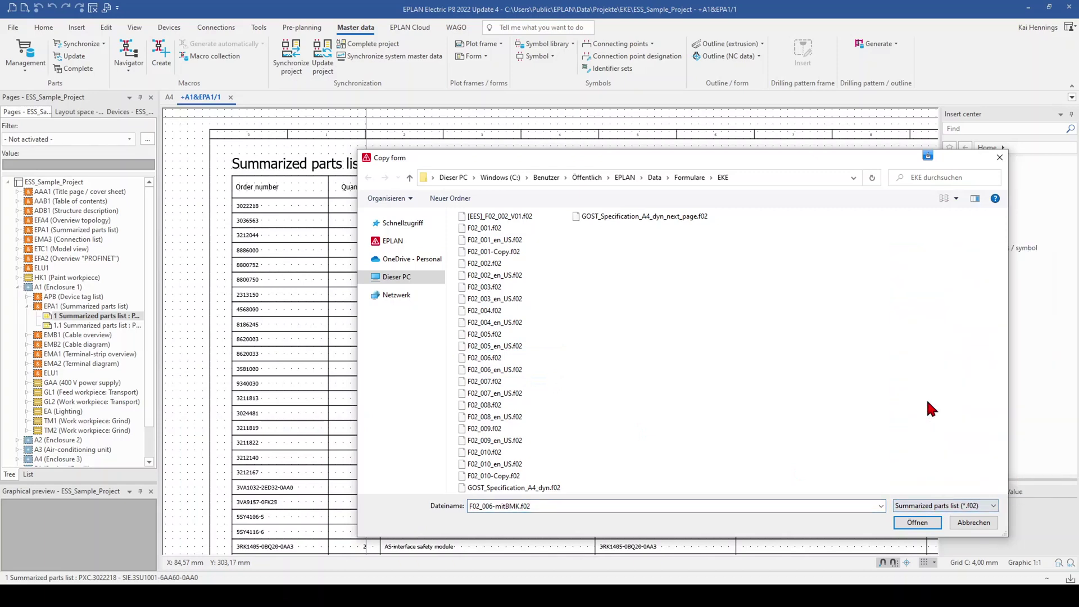
pyautogui.click(486, 359)
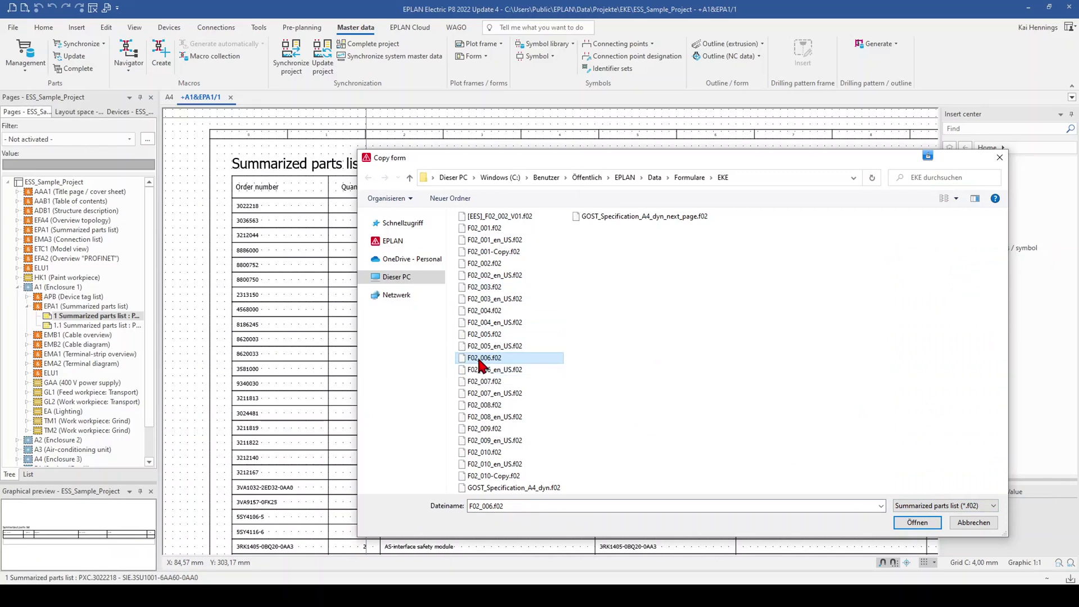
pyautogui.click(920, 526)
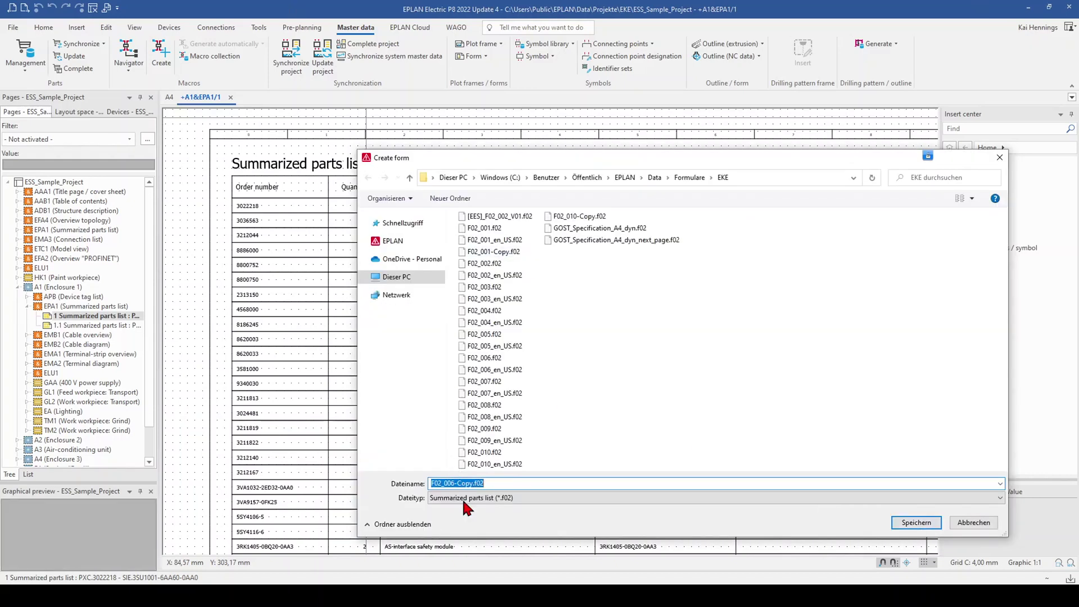
# - Name the copy F02_006-withDT.f02 and save it
pyautogui.click(473, 483)
pyautogui.press('BackSpace')
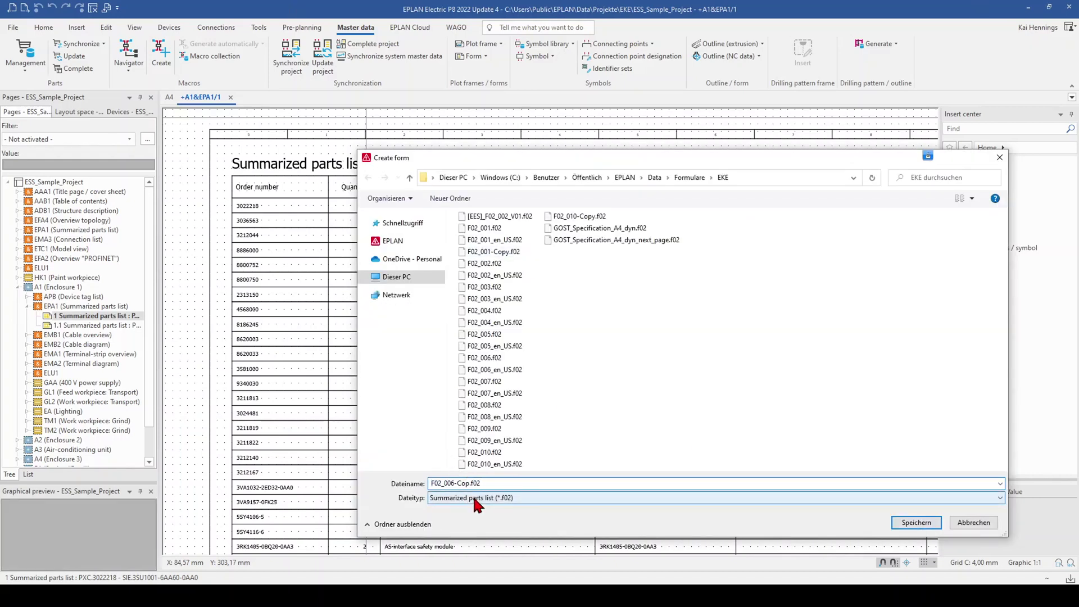
pyautogui.press('BackSpace')
pyautogui.press('BackSpace')
pyautogui.press('BackSpace')
pyautogui.write('with')
pyautogui.click(914, 522)
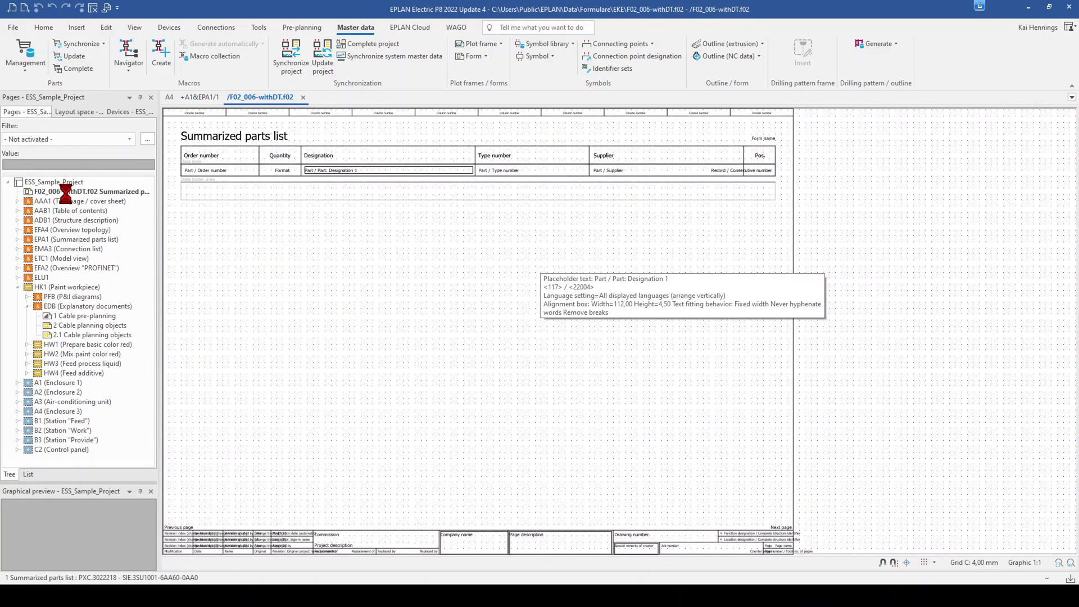
# - Replace the Quantity column heading text with DT
pyautogui.scroll(3, 265, 163)
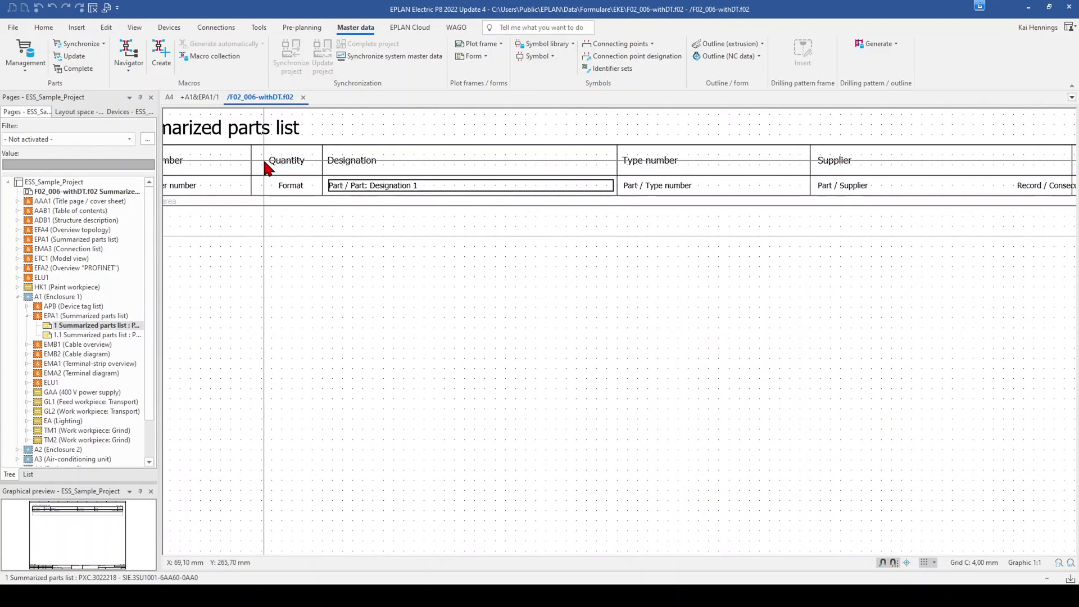
pyautogui.scroll(-4, 373, 313)
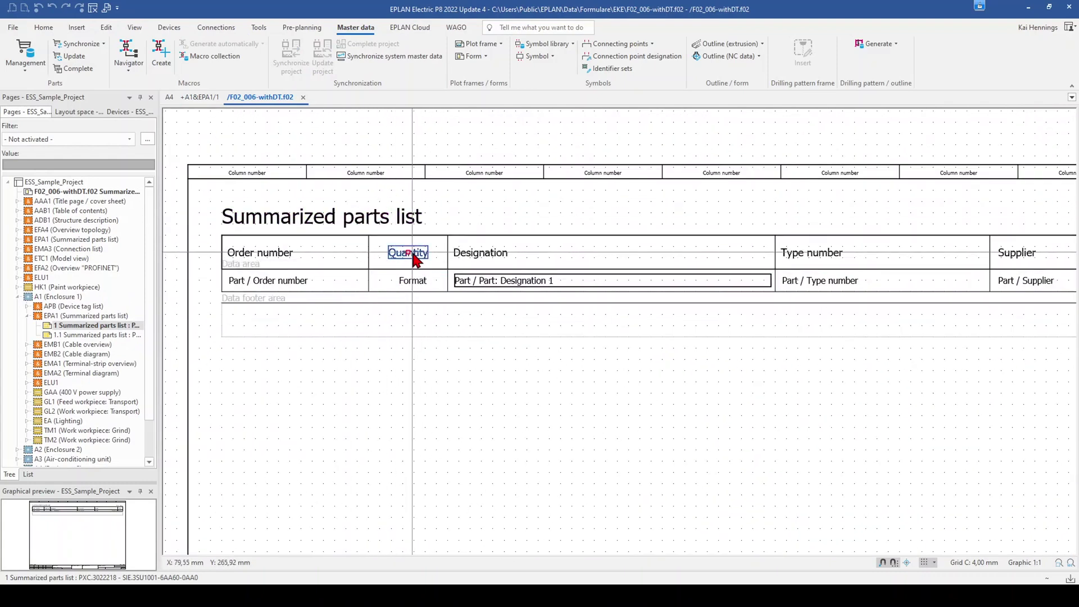
pyautogui.doubleClick(413, 254)
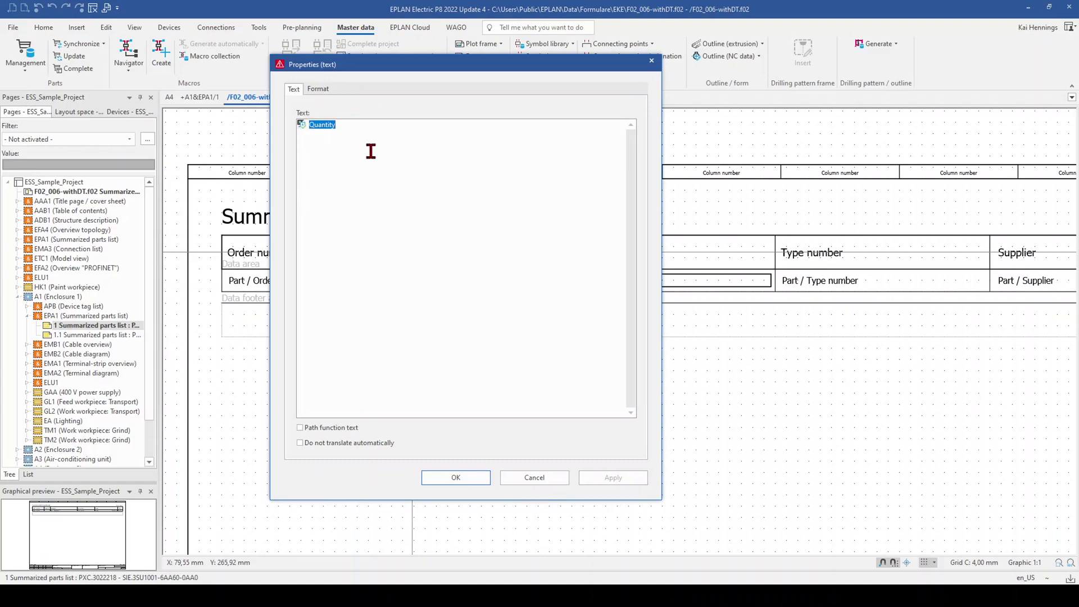
pyautogui.write('DT')
pyautogui.doubleClick(313, 126)
pyautogui.rightClick(312, 126)
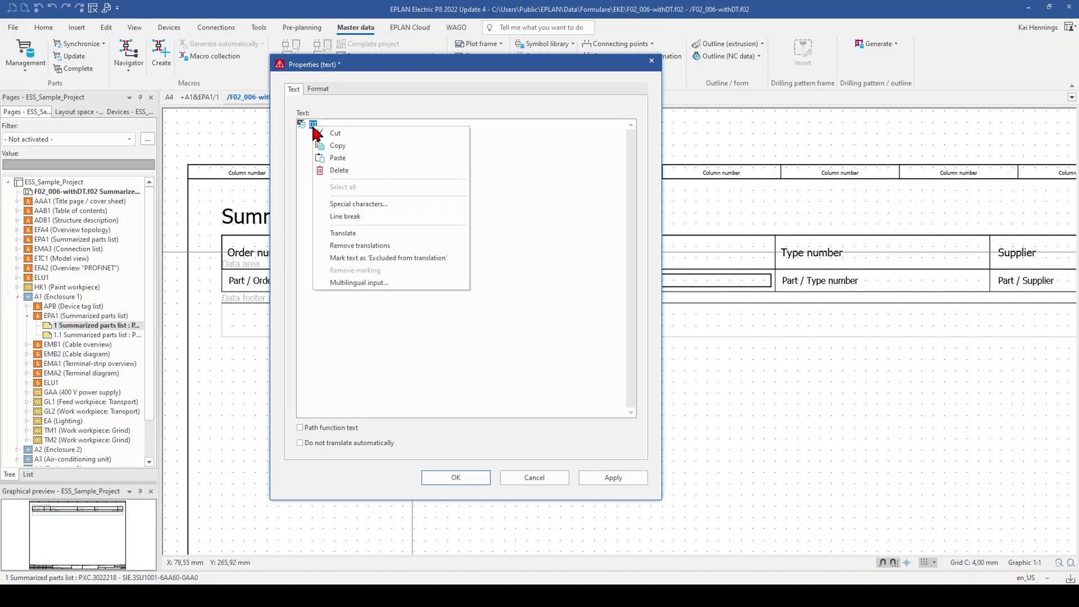
pyautogui.click(468, 482)
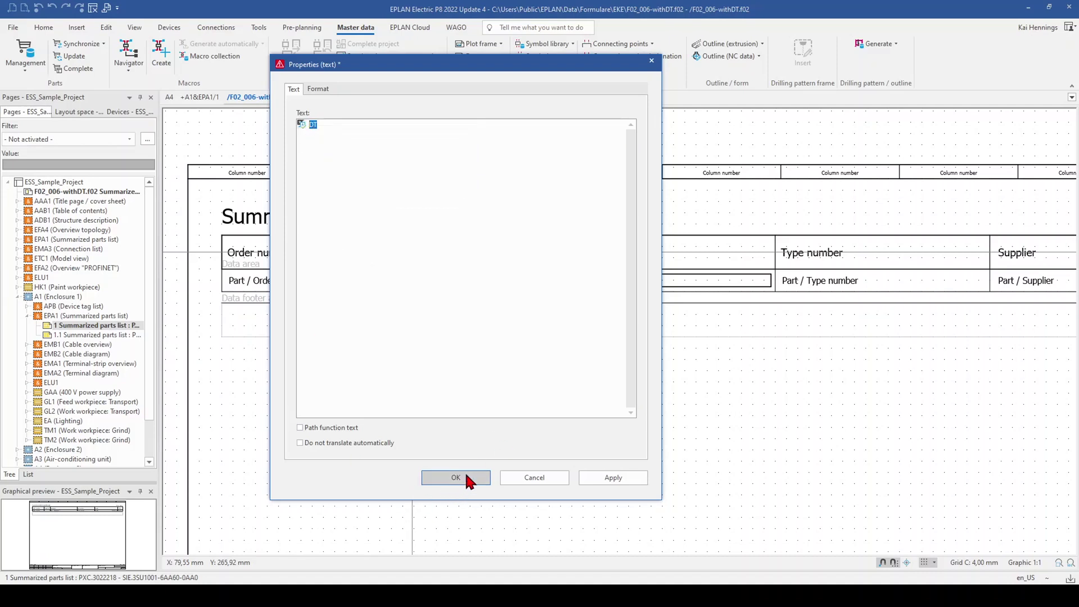
pyautogui.click(407, 253)
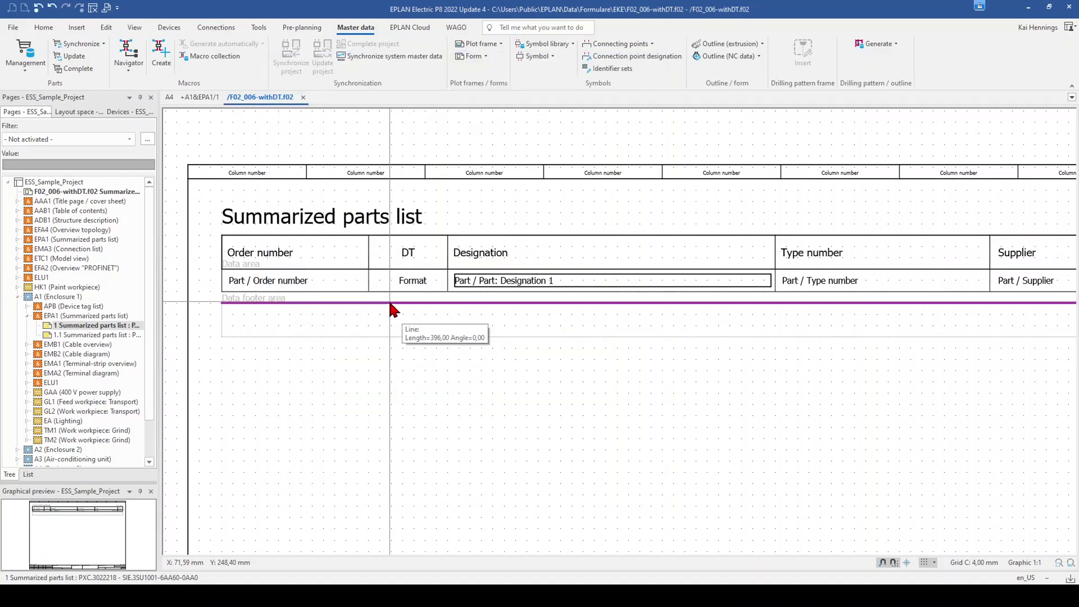
# - Assign the placeholder under DT to the Device property <20005> DT (identifying)
pyautogui.scroll(2, 408, 284)
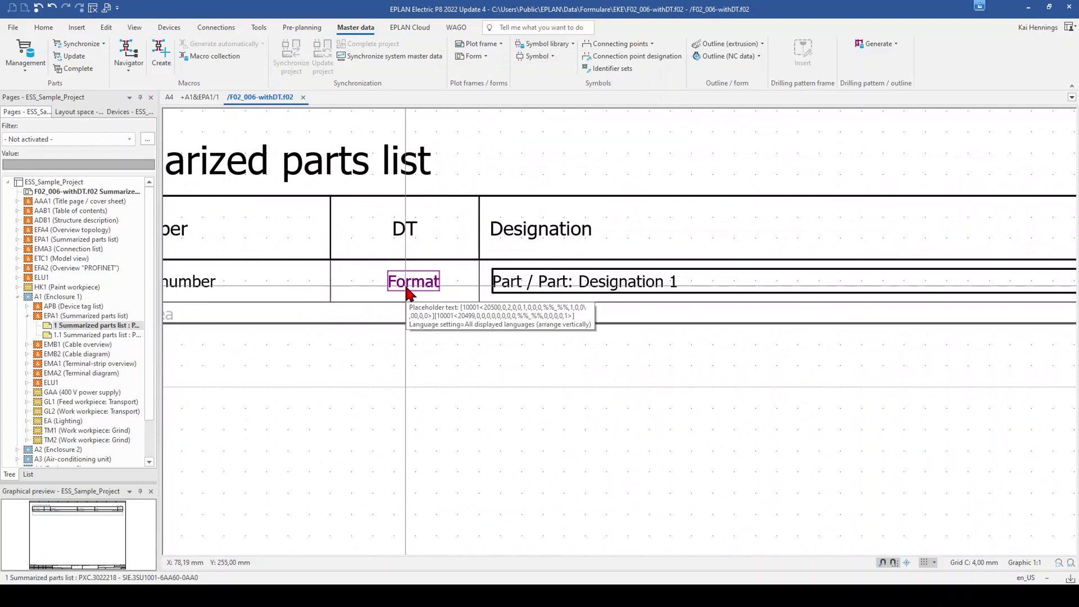
pyautogui.doubleClick(408, 284)
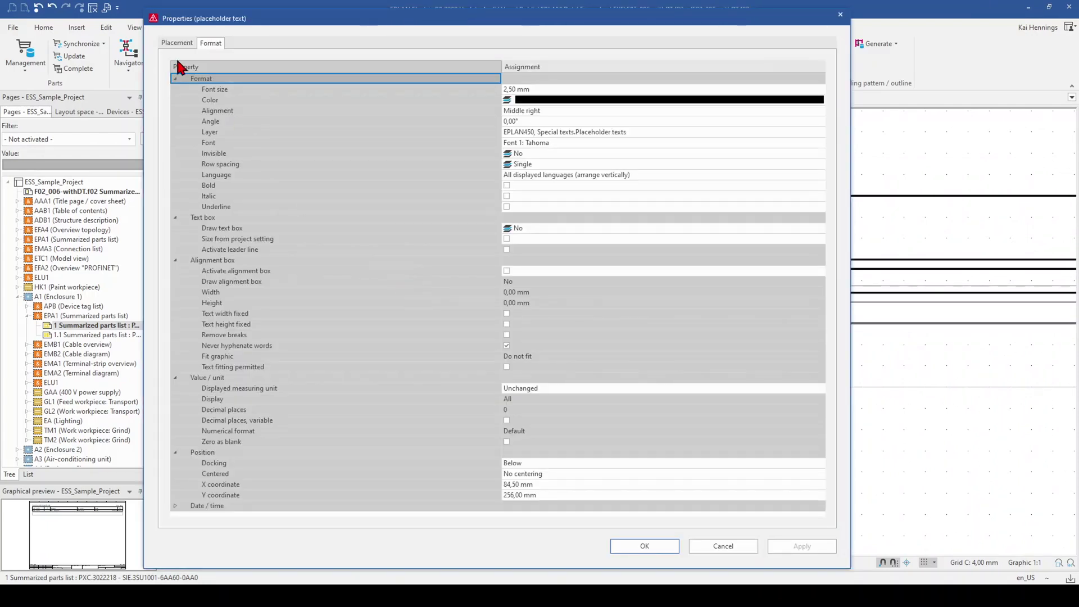
pyautogui.click(176, 42)
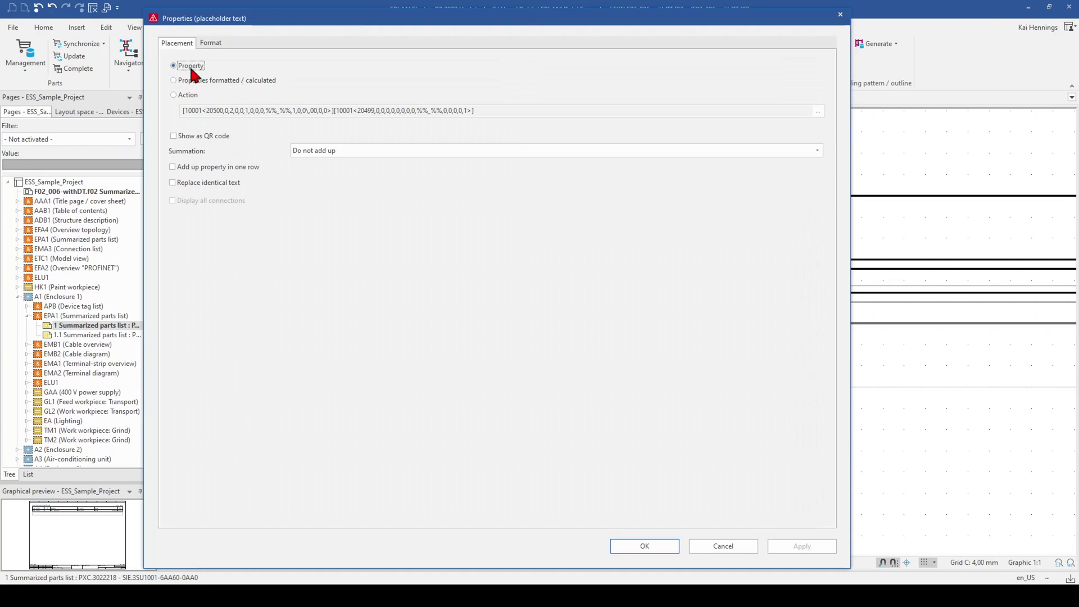
pyautogui.click(818, 111)
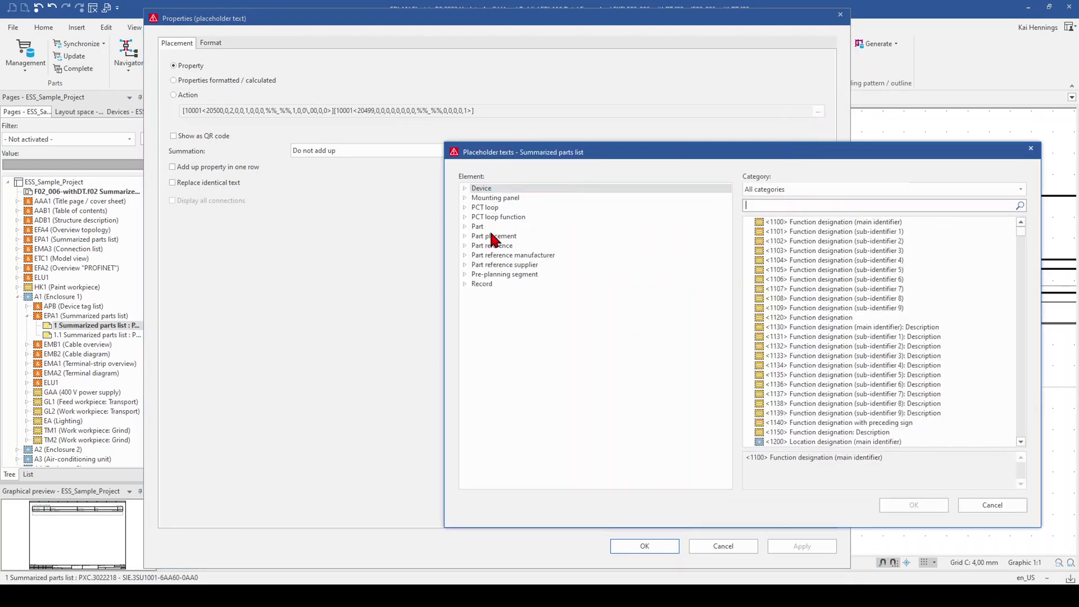
pyautogui.click(481, 190)
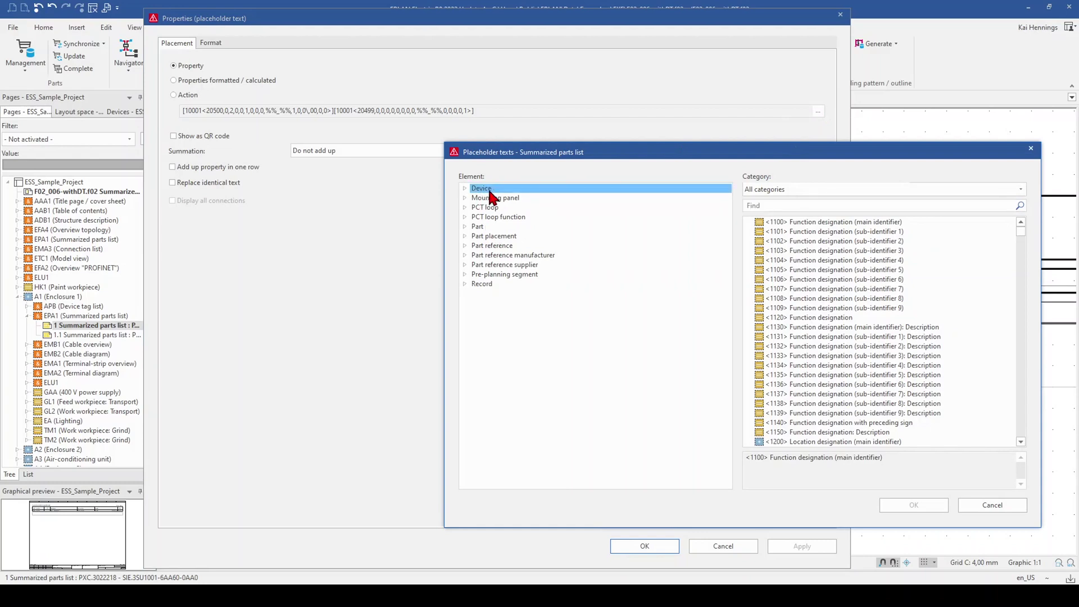
pyautogui.click(799, 205)
pyautogui.write('DT')
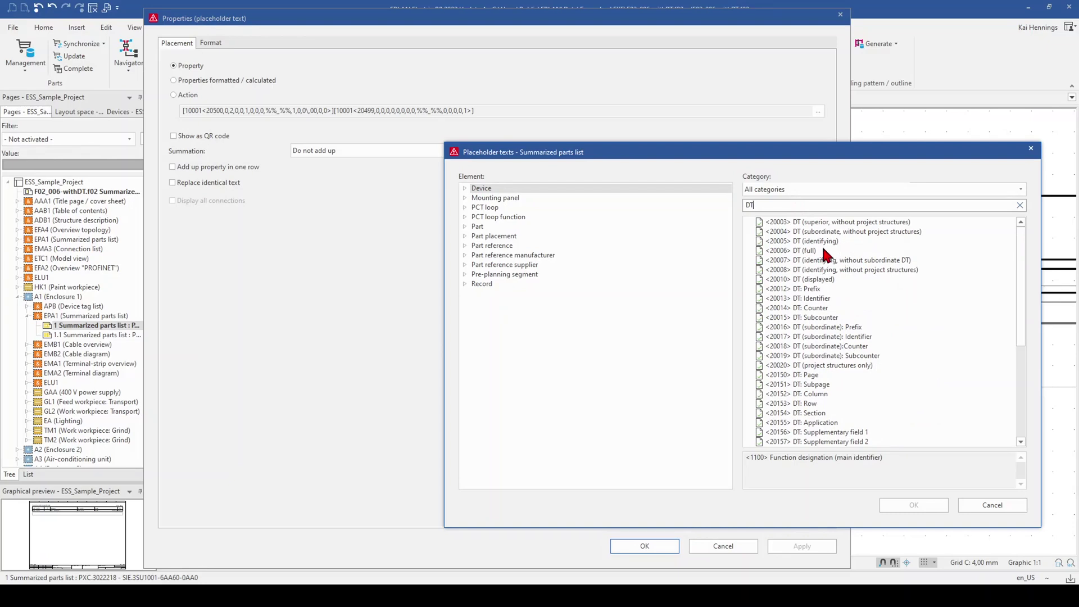
pyautogui.click(824, 242)
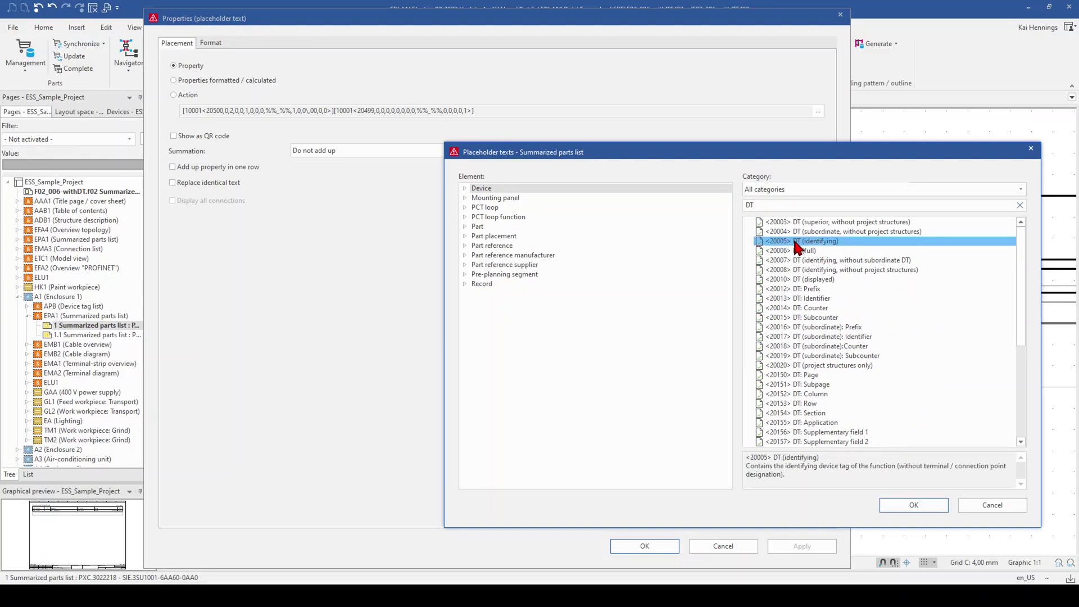
pyautogui.click(912, 507)
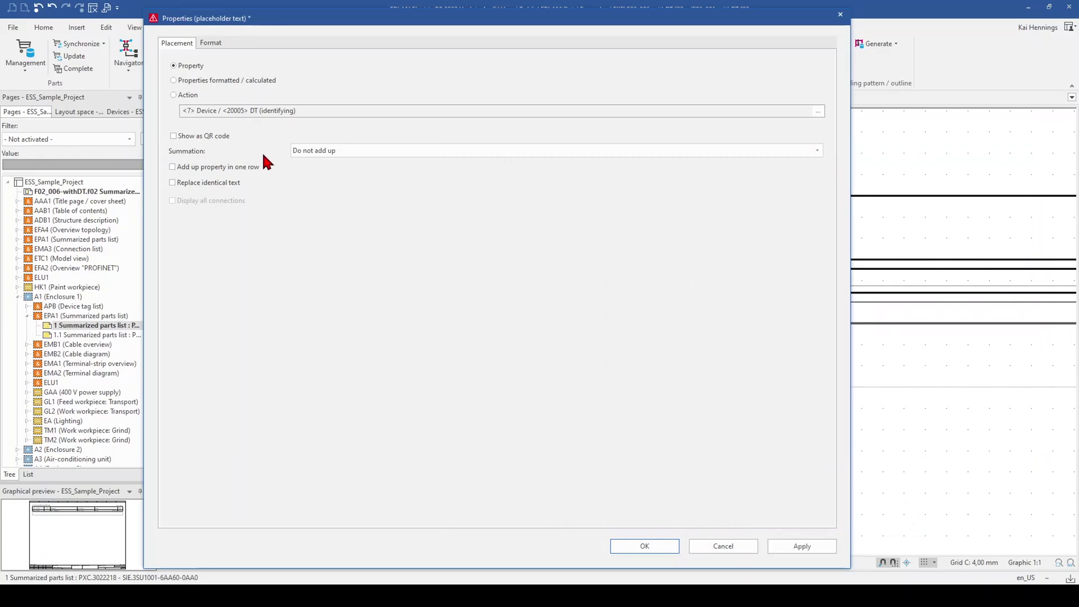
pyautogui.click(210, 43)
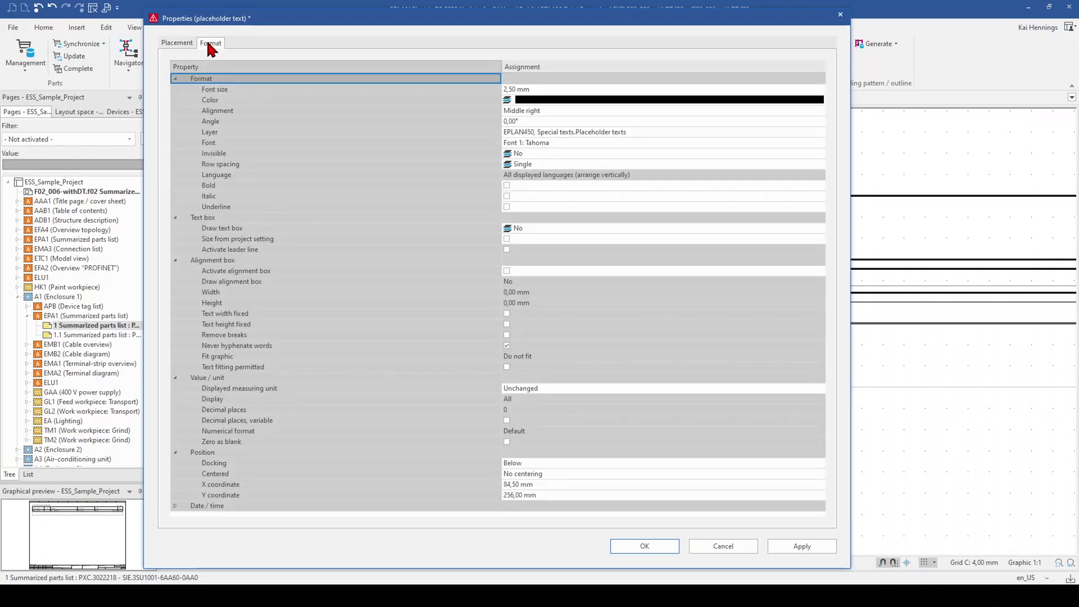
# - Set the DT placeholder to Basis center and activate its 9,71 × 3,75 mm alignment box
pyautogui.click(215, 110)
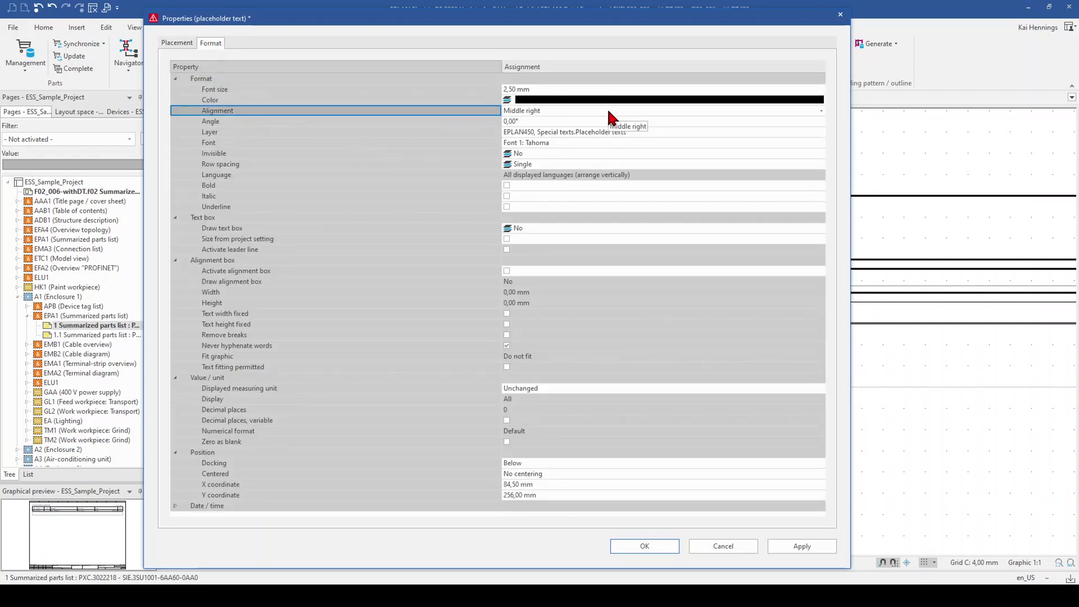
pyautogui.click(820, 111)
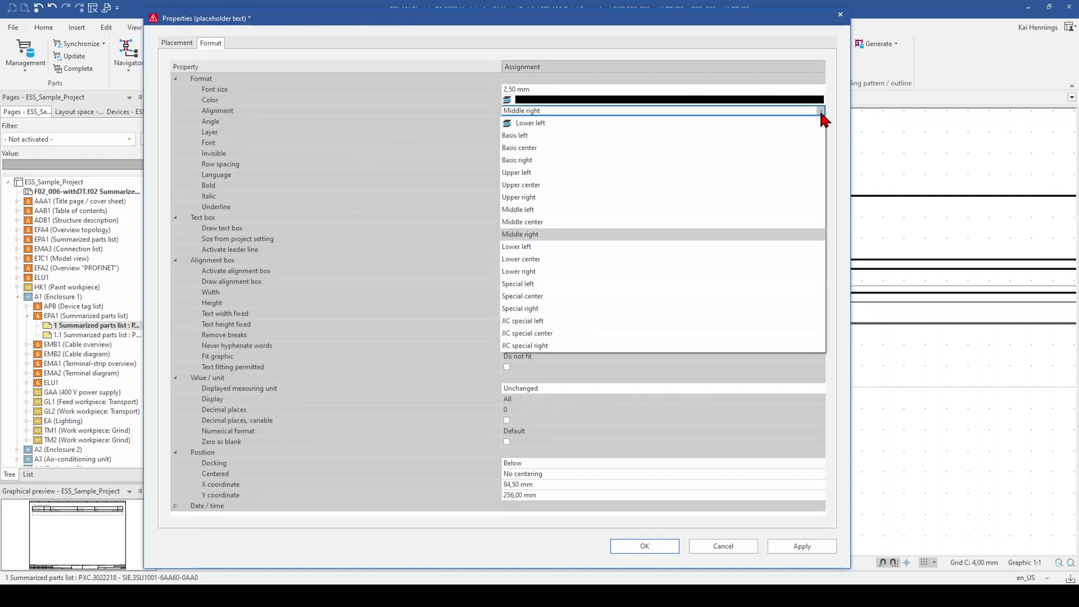
pyautogui.click(676, 147)
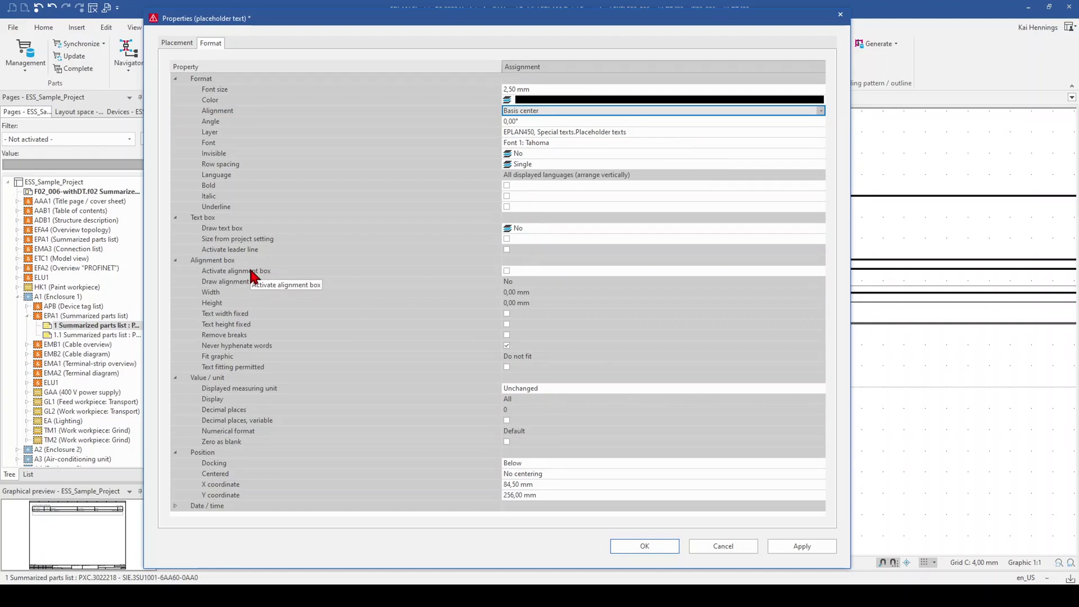
pyautogui.click(506, 271)
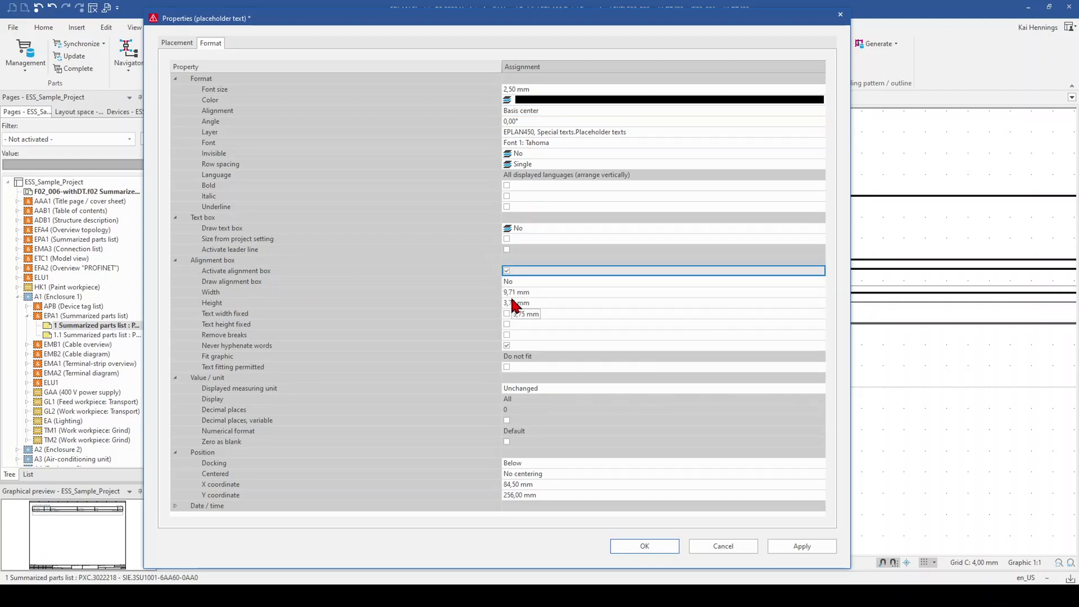
pyautogui.click(263, 295)
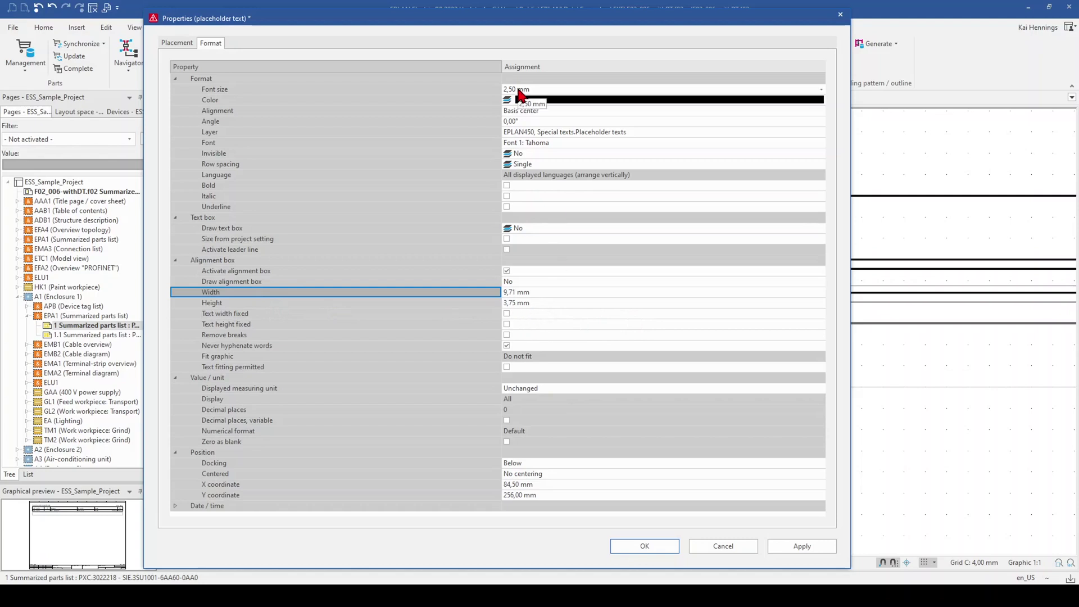
pyautogui.moveTo(521, 26); pyautogui.dragTo(536, 329)
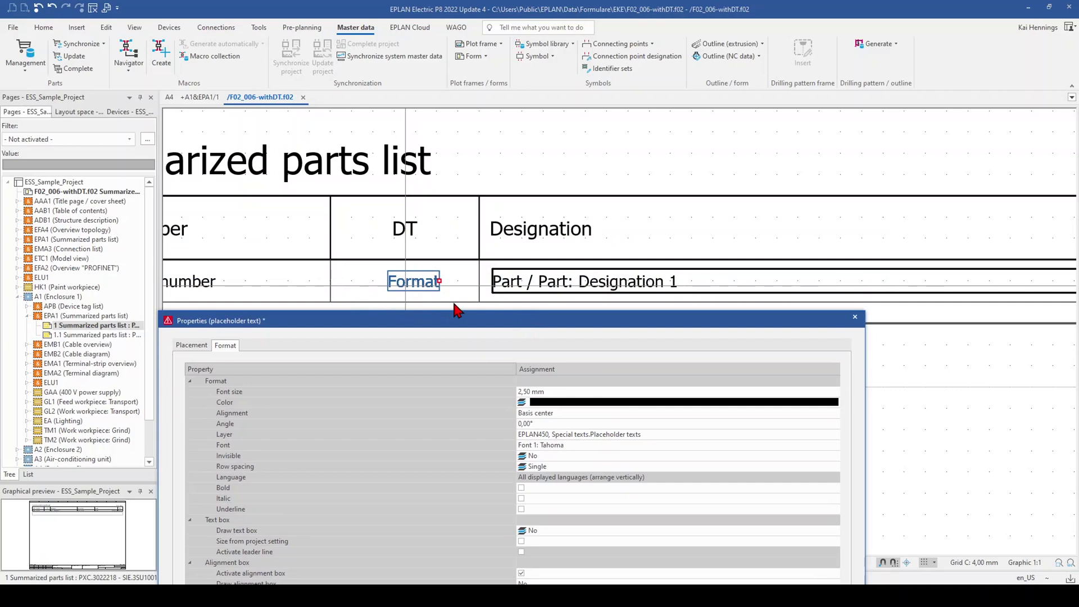
pyautogui.moveTo(592, 328); pyautogui.dragTo(560, 64)
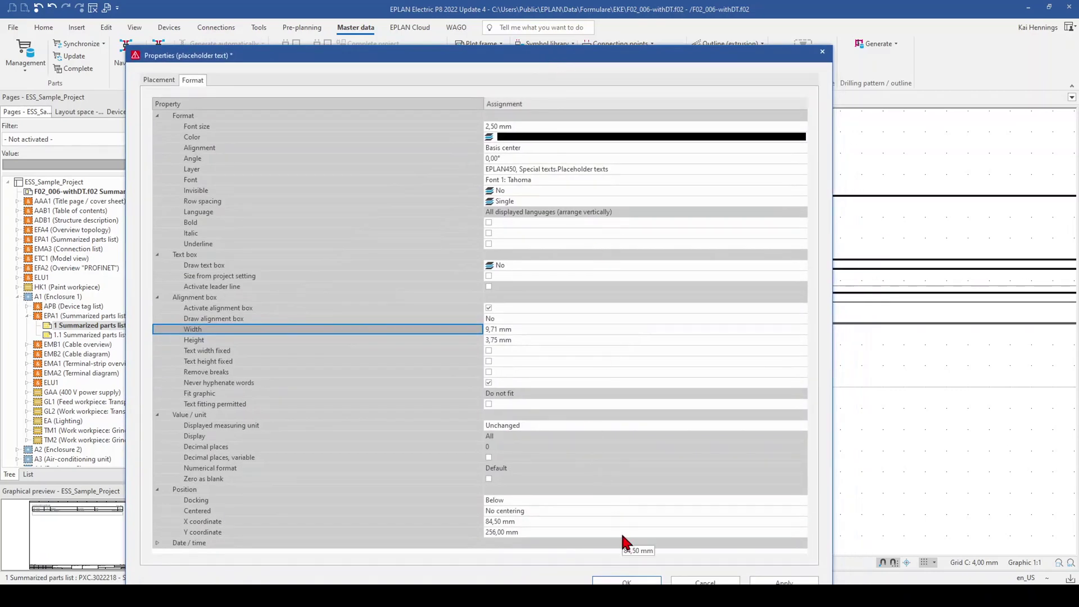
# - Apply the formatting, measure the DT column as 28 mm with an aligned dimension, then delete it
pyautogui.click(627, 581)
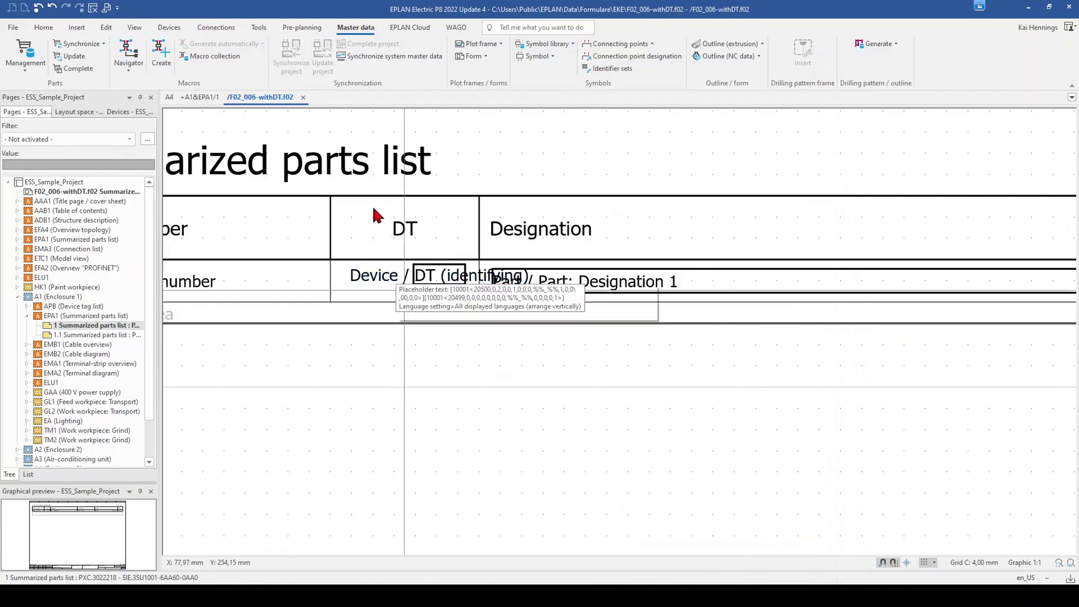
pyautogui.click(76, 28)
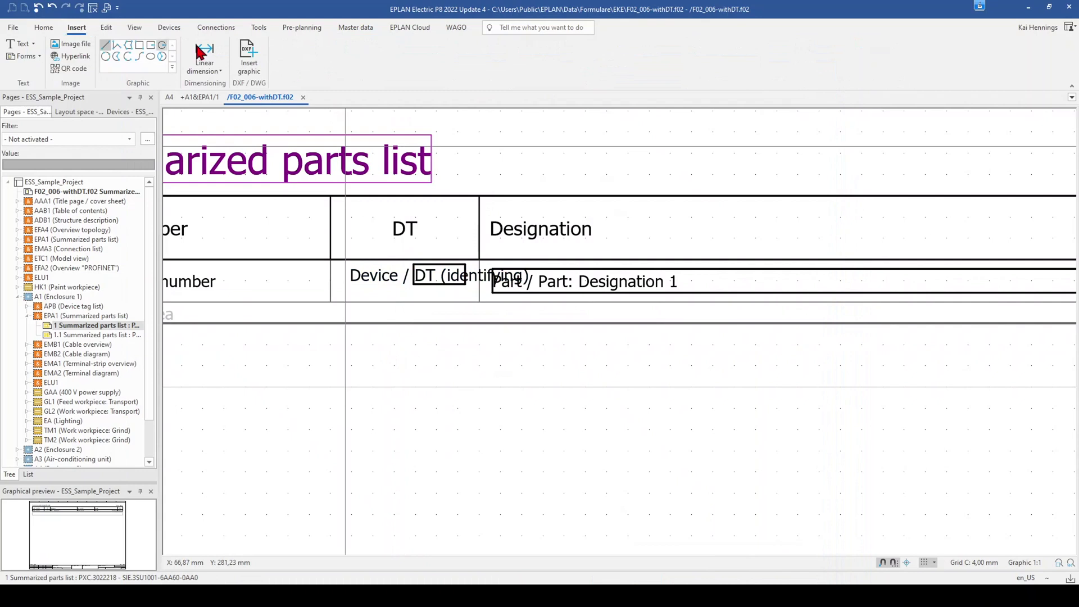
pyautogui.click(209, 71)
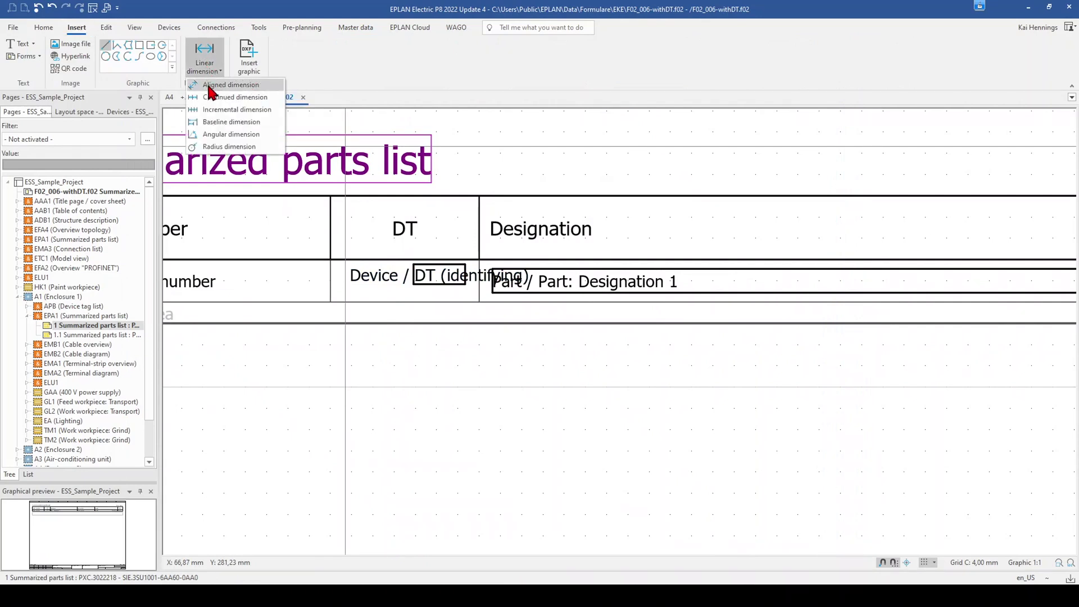
pyautogui.click(227, 85)
pyautogui.click(331, 302)
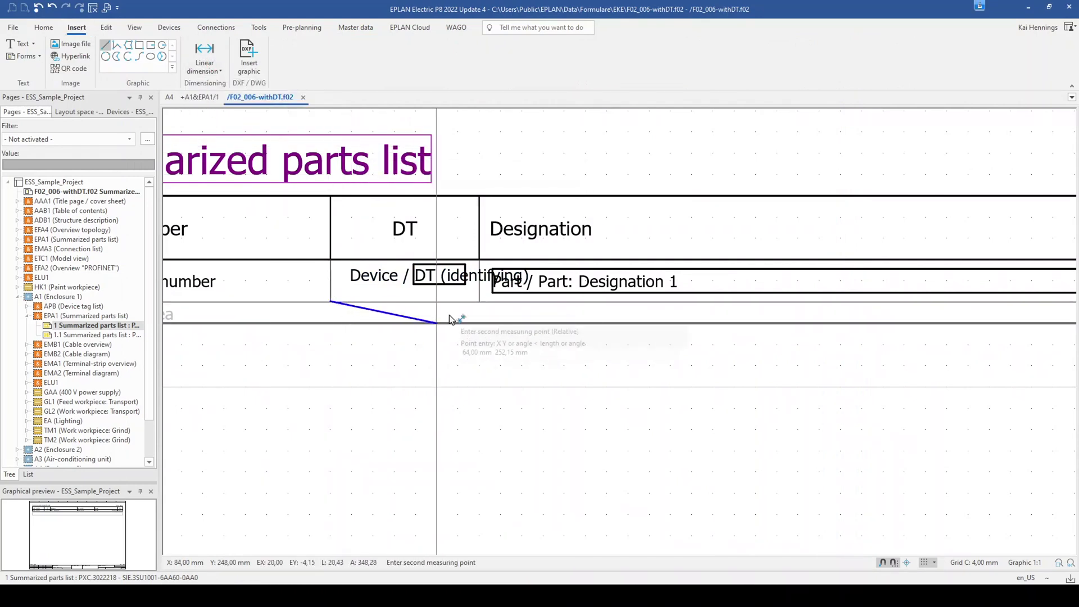
pyautogui.click(477, 302)
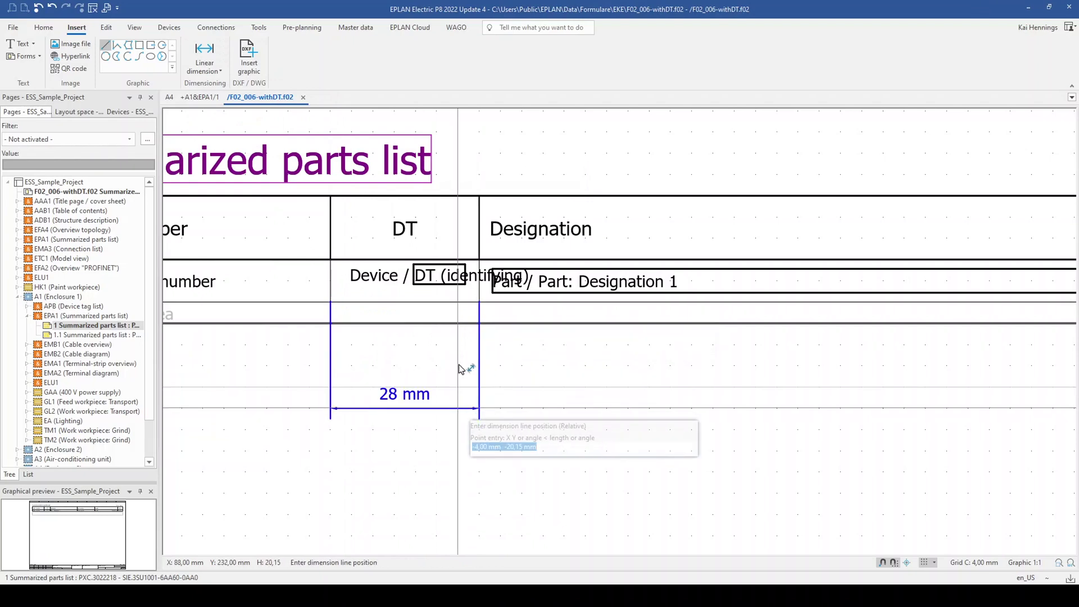
pyautogui.click(405, 408)
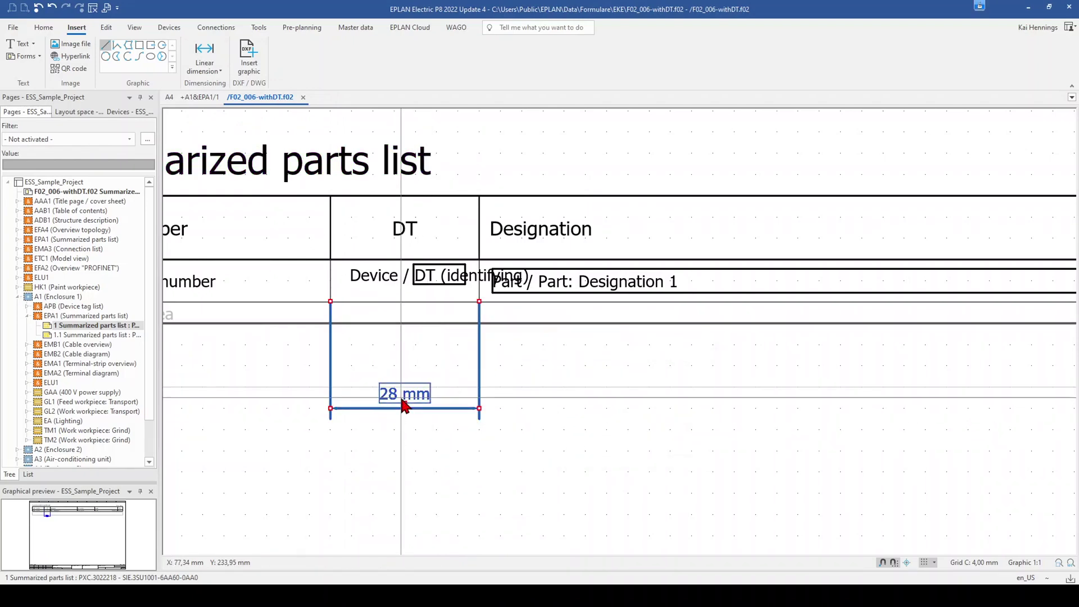
pyautogui.press('Delete')
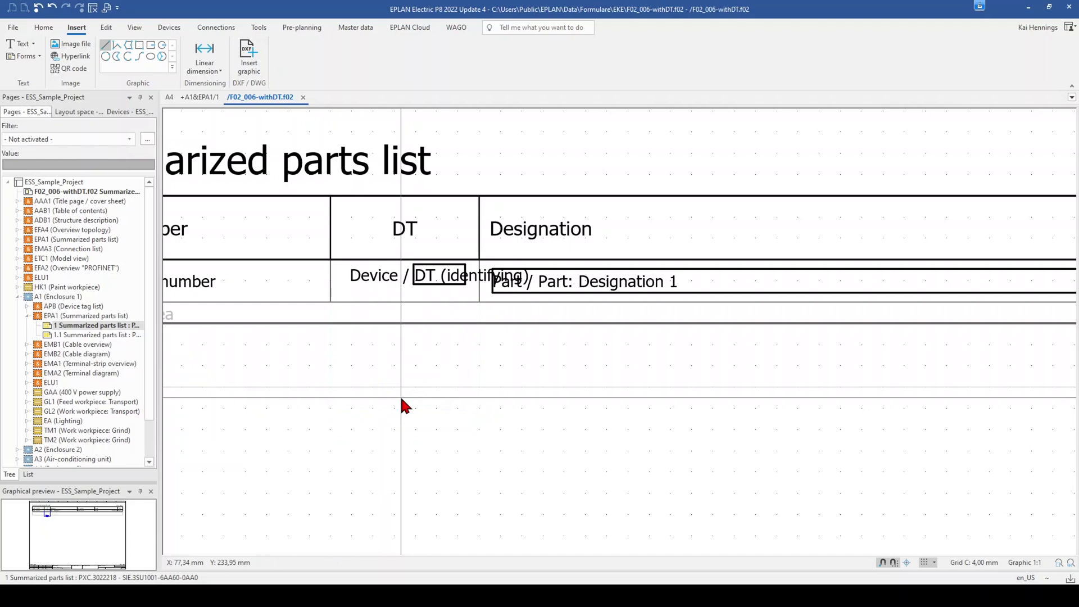
pyautogui.click(431, 282)
# - Set the DT placeholder's alignment box width to 26 mm with fixed text width
pyautogui.doubleClick(433, 287)
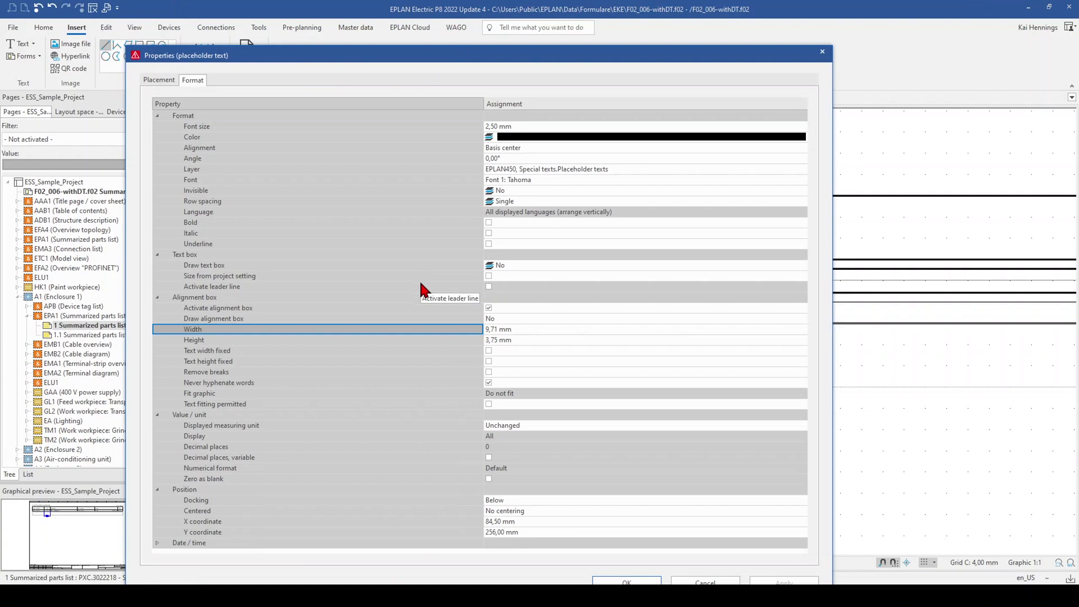
pyautogui.click(492, 329)
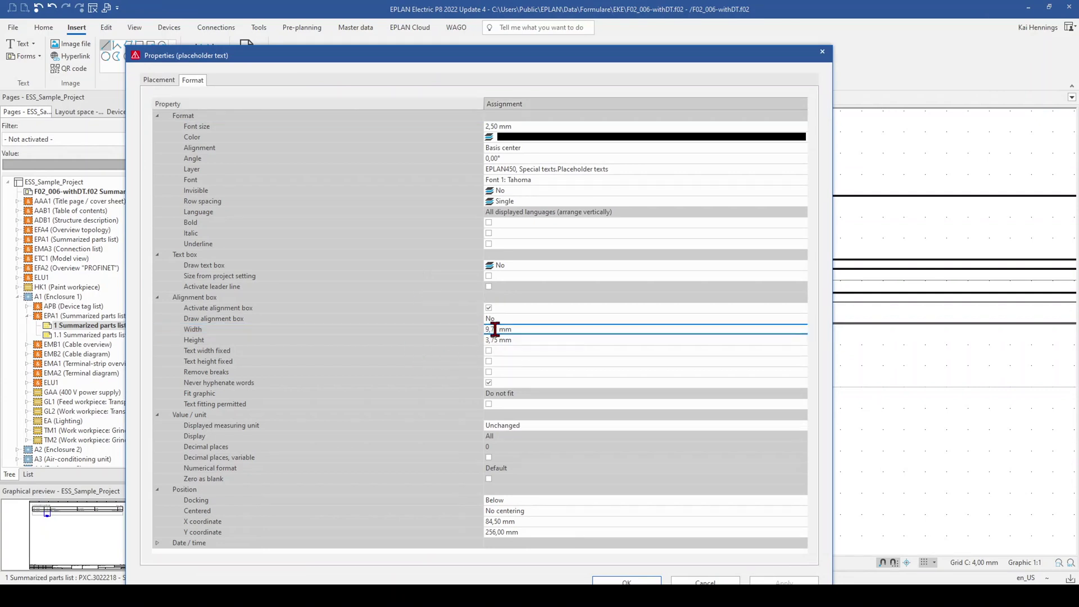
pyautogui.doubleClick(497, 329)
pyautogui.write('26')
pyautogui.click(506, 339)
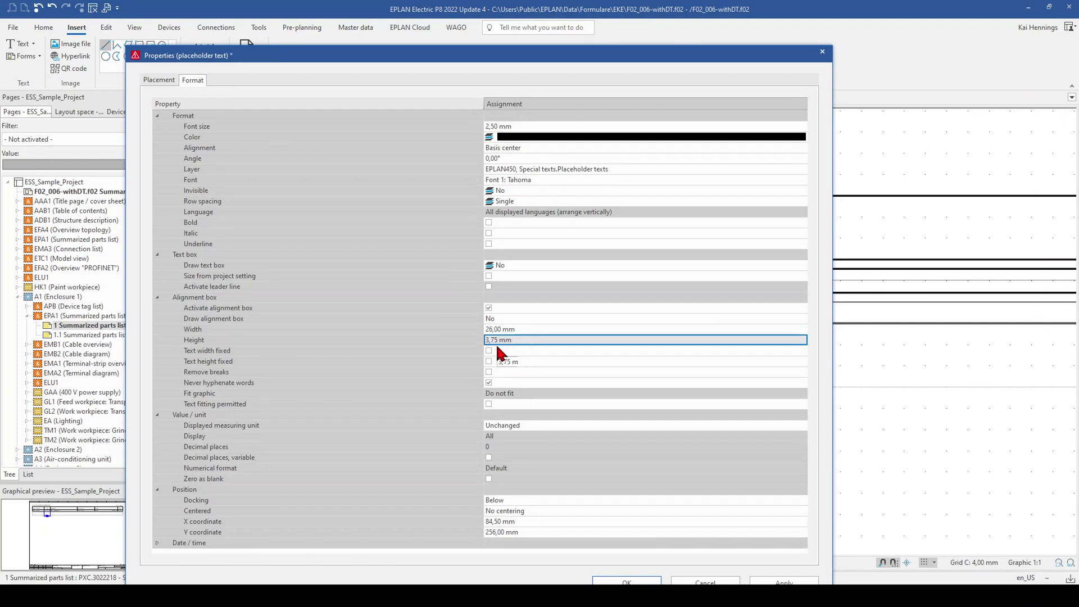
pyautogui.click(488, 351)
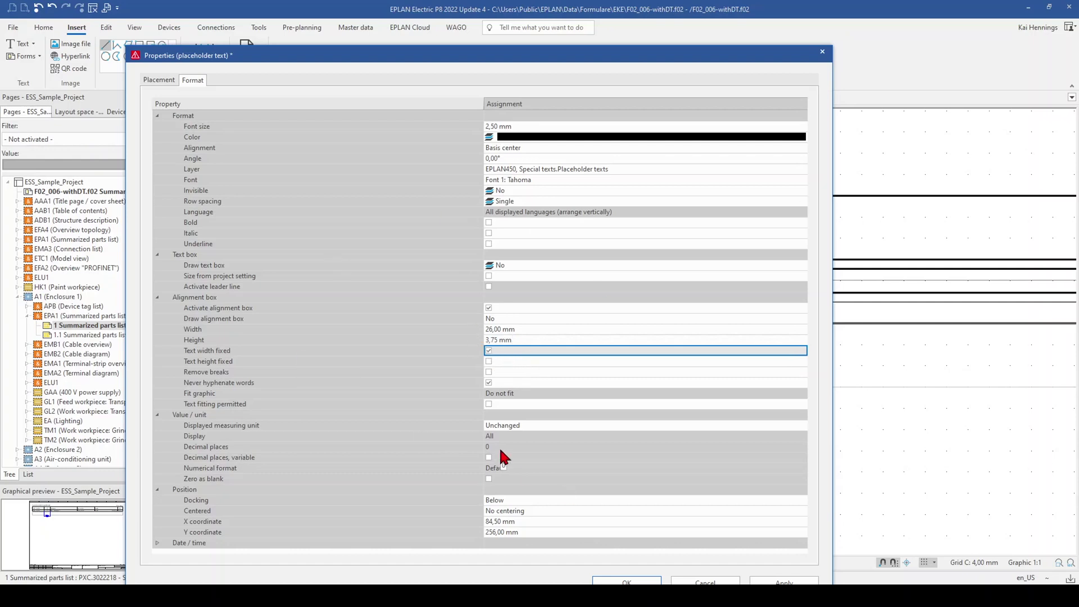
pyautogui.click(627, 580)
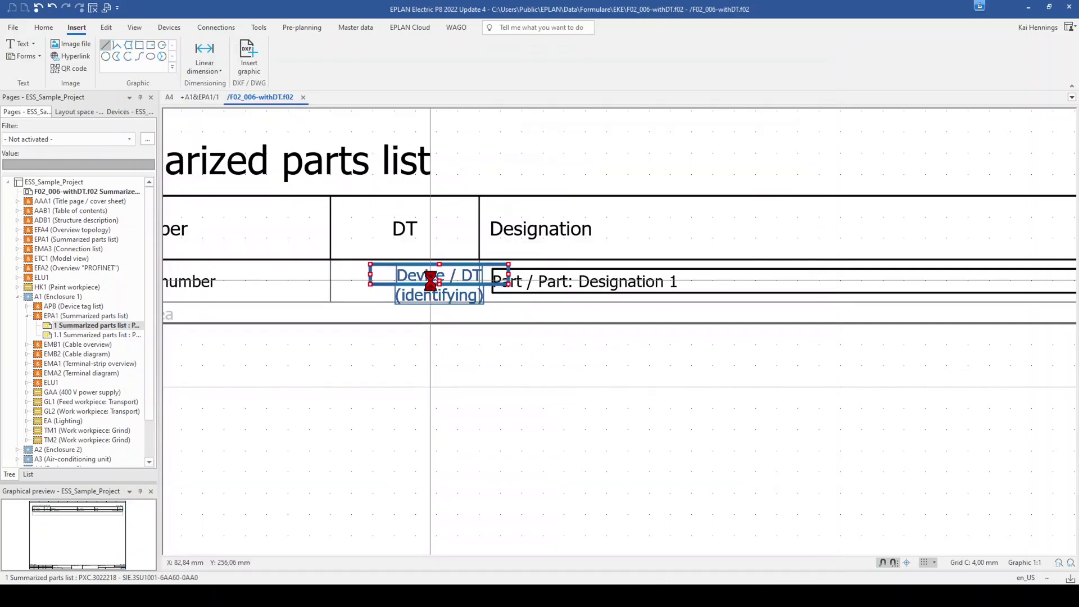
# - Switch to grid B (2,00 mm) and drag the DT placeholder left to center it in the column
pyautogui.moveTo(446, 279); pyautogui.dragTo(422, 286)
pyautogui.click(934, 562)
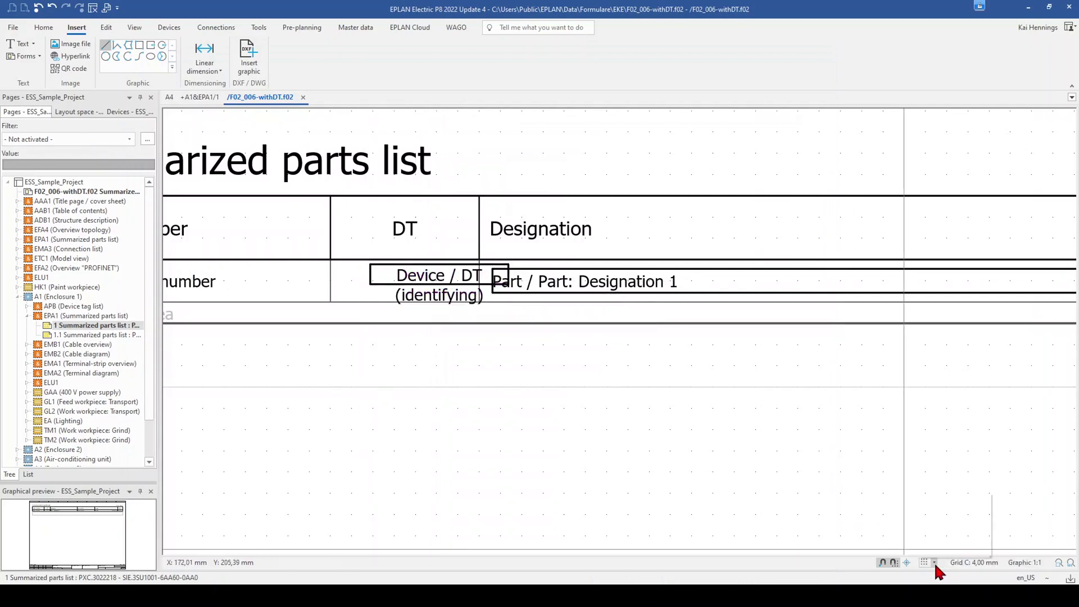
pyautogui.click(957, 512)
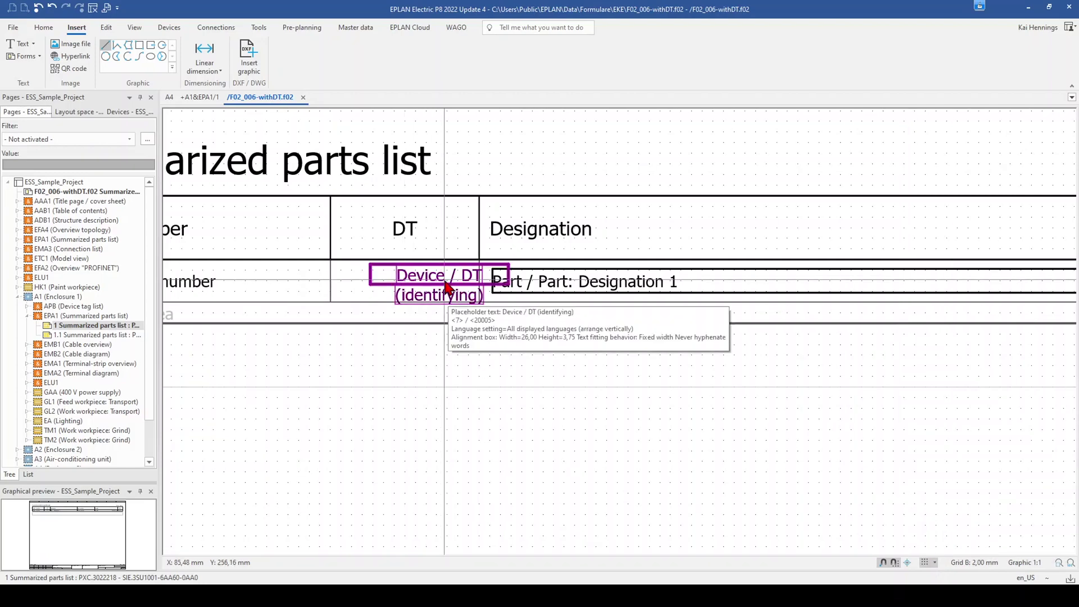
pyautogui.moveTo(425, 286); pyautogui.dragTo(390, 286)
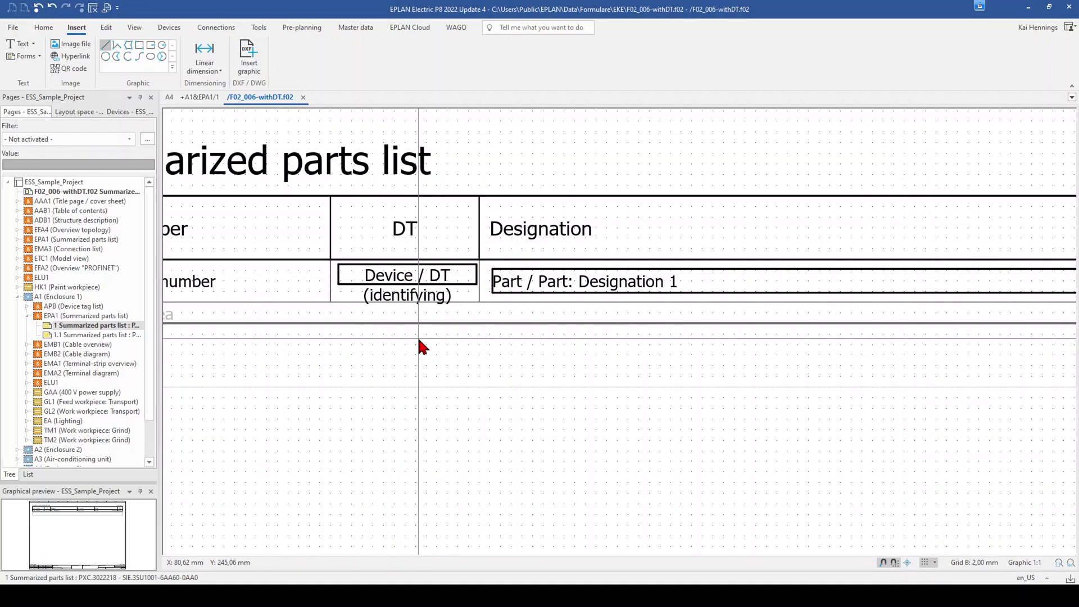
pyautogui.click(101, 191)
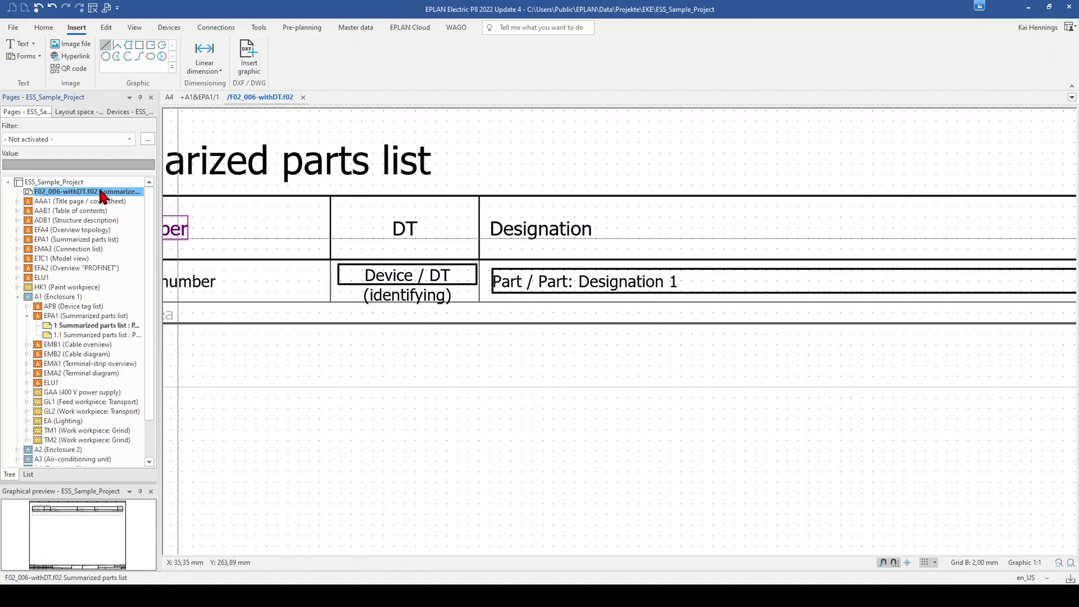
pyautogui.rightClick(103, 196)
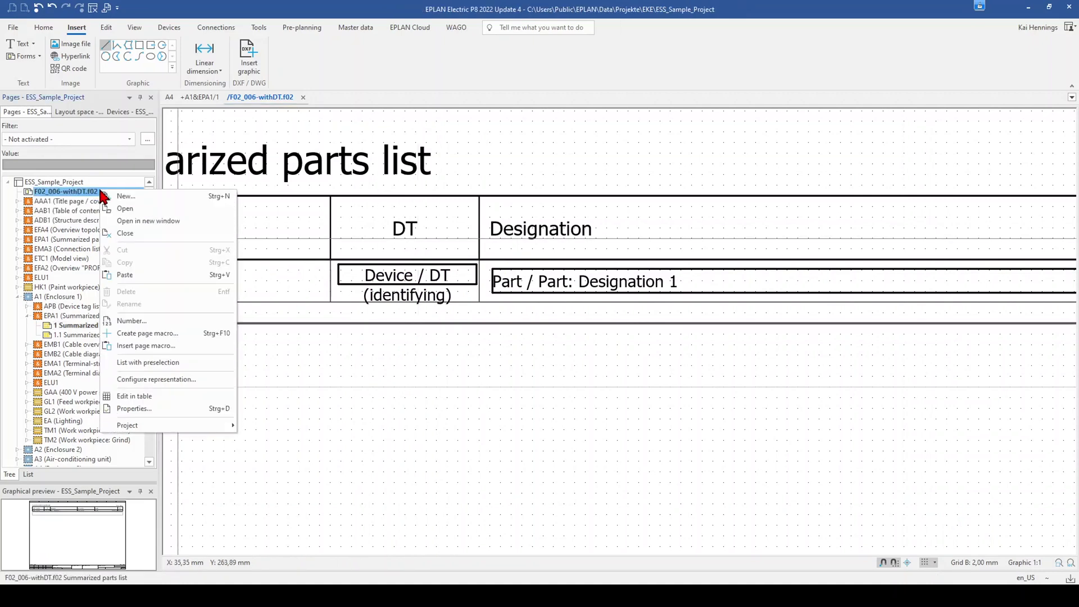
# - Close the edited form and show the Summarized parts list templates in the Reports dialog
pyautogui.click(125, 233)
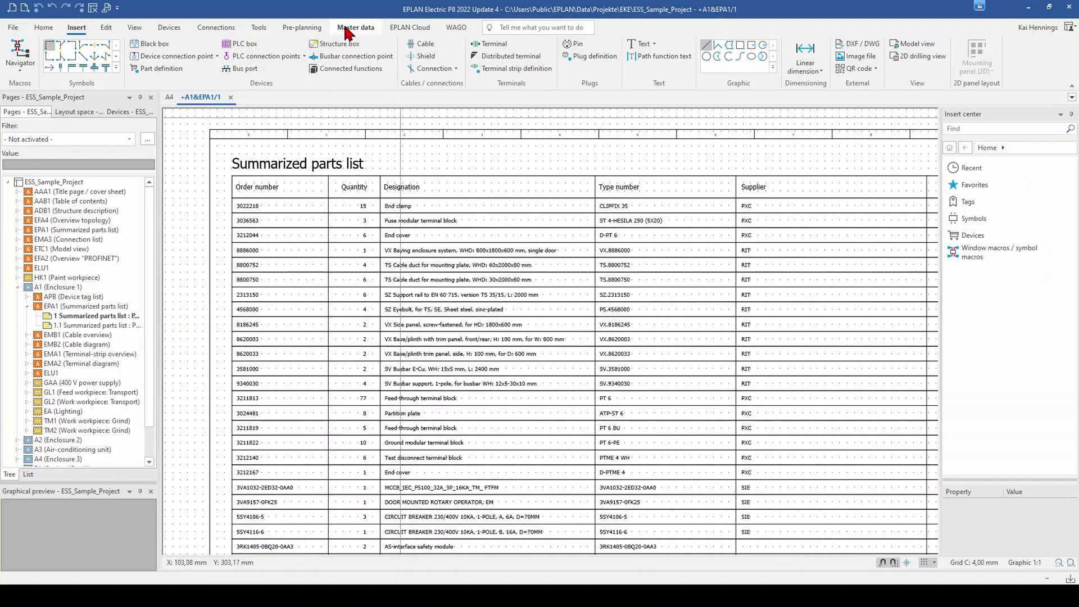
pyautogui.click(259, 27)
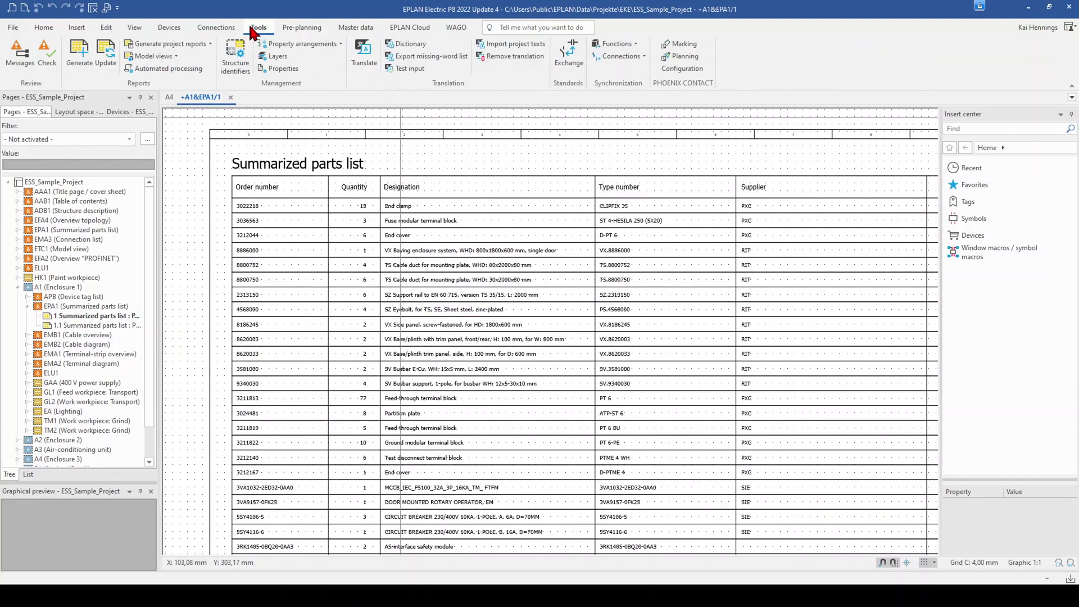
pyautogui.click(80, 55)
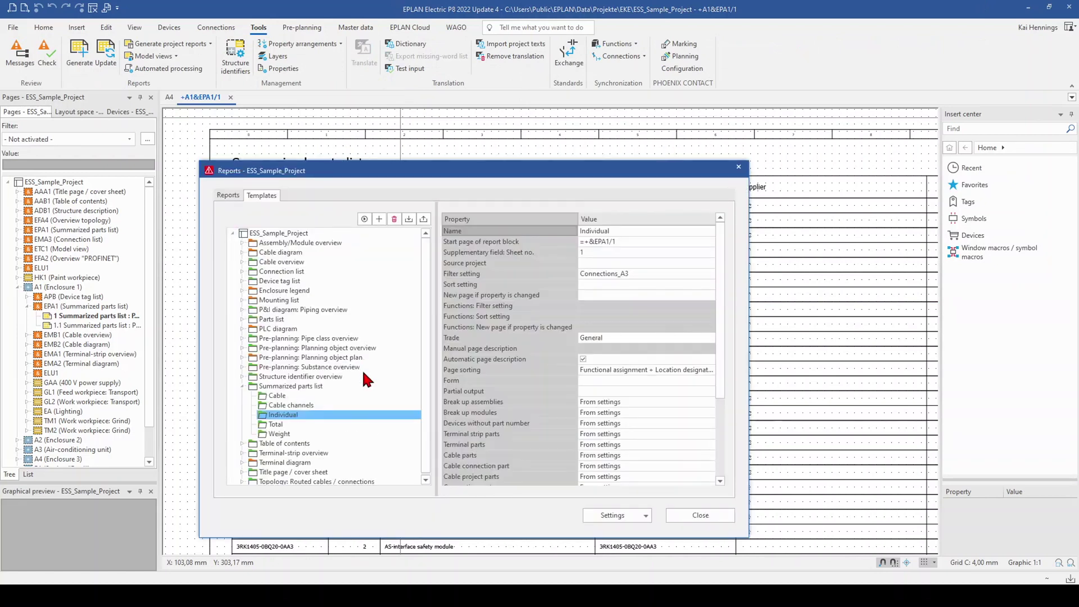
pyautogui.click(298, 386)
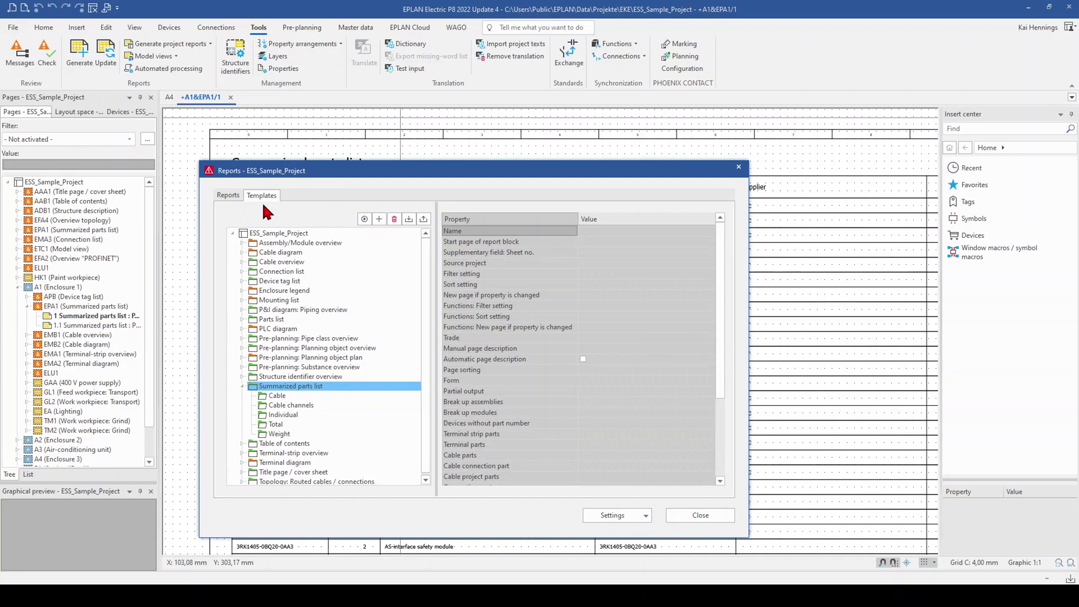
# - Add a new Summarized parts list template that uses form F02_006-withDT.f02
pyautogui.click(379, 224)
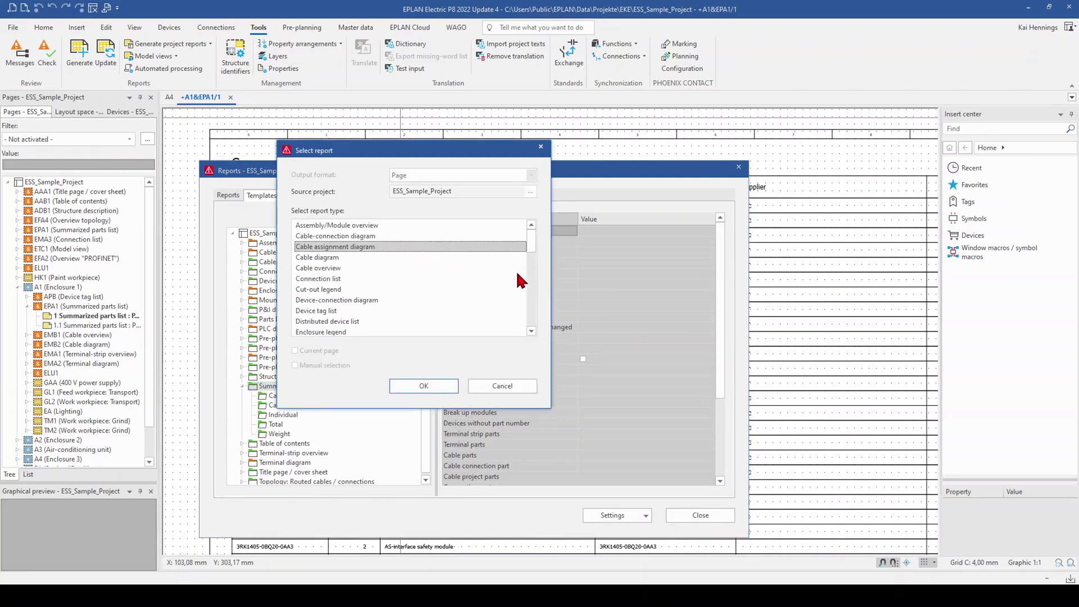
pyautogui.moveTo(532, 249); pyautogui.dragTo(532, 308)
pyautogui.click(328, 311)
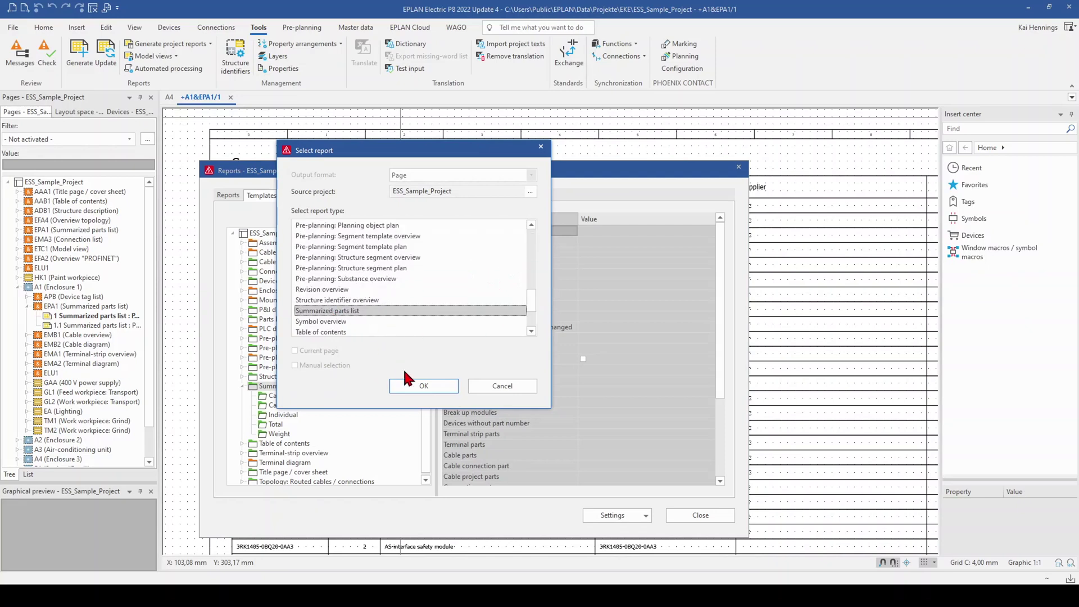
pyautogui.click(425, 387)
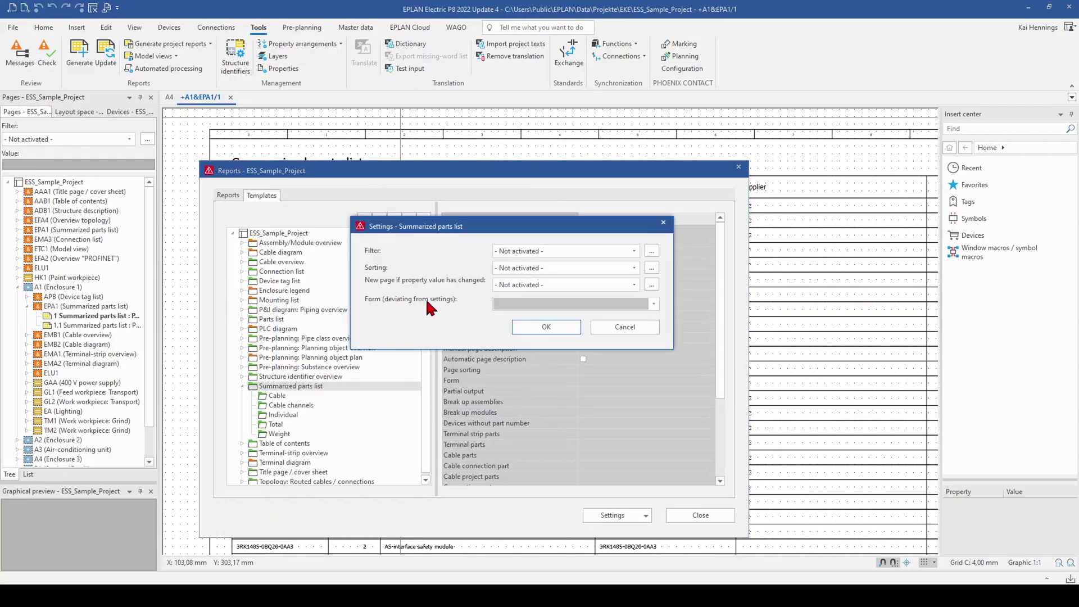
pyautogui.click(655, 303)
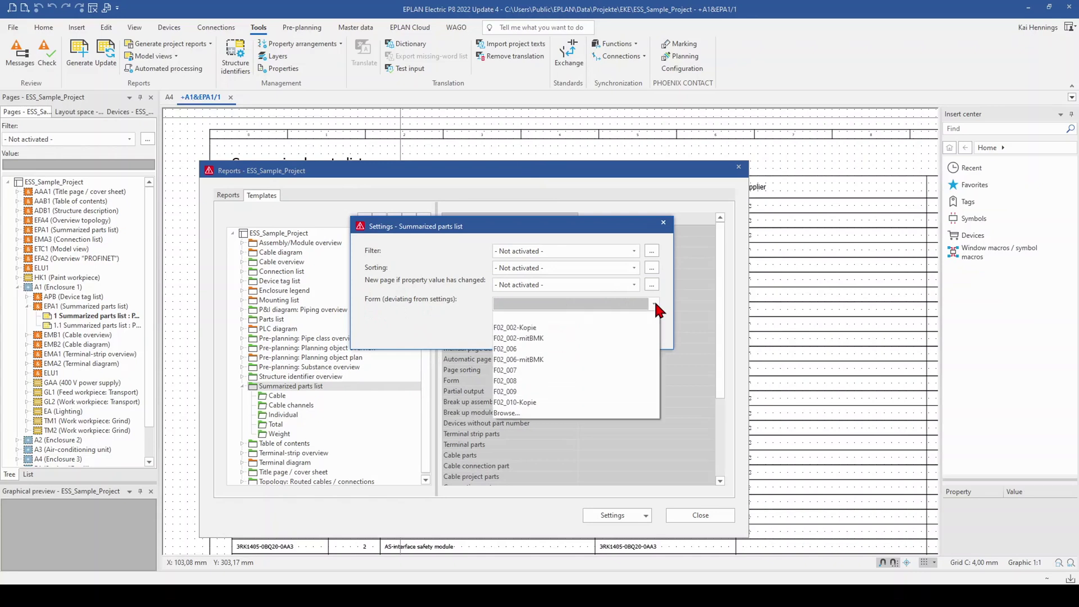
pyautogui.click(548, 413)
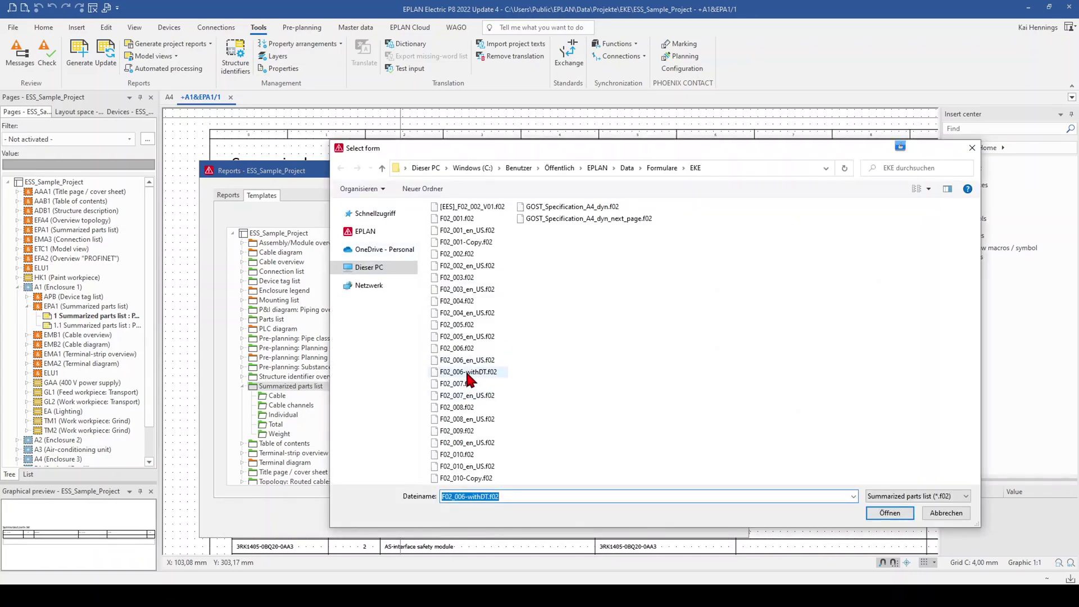
pyautogui.click(471, 372)
pyautogui.click(908, 513)
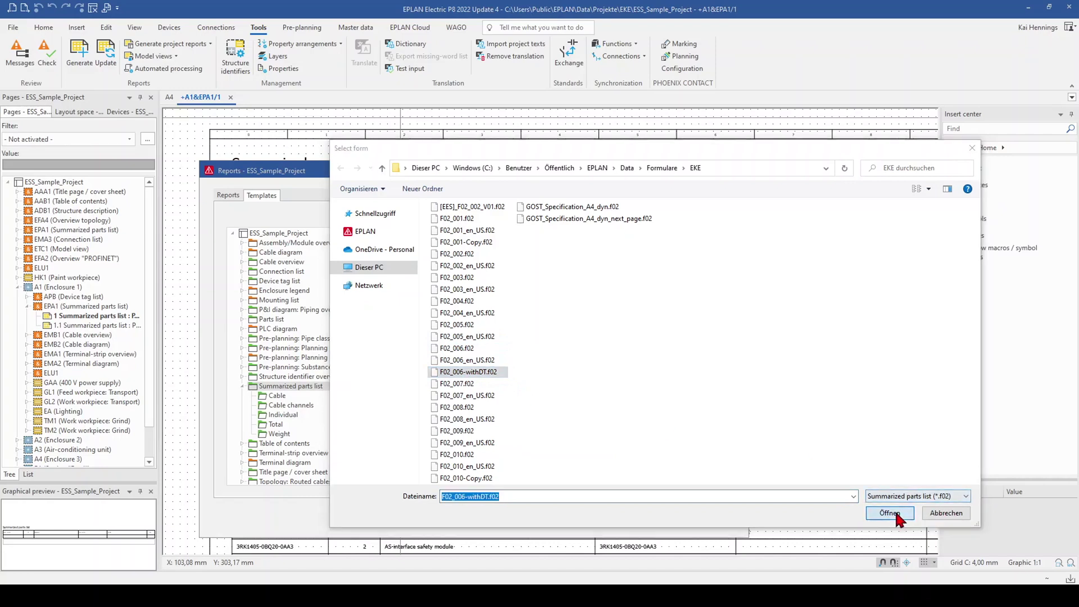
pyautogui.click(546, 327)
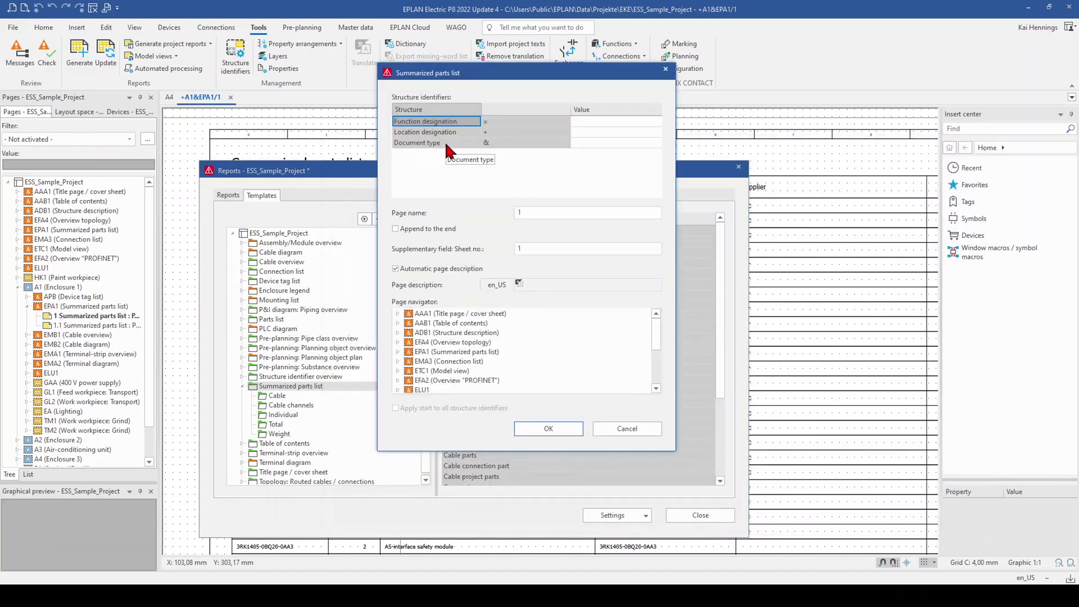
# - Set document type EPA1, create template 6, and generate the report
pyautogui.click(447, 144)
pyautogui.click(646, 143)
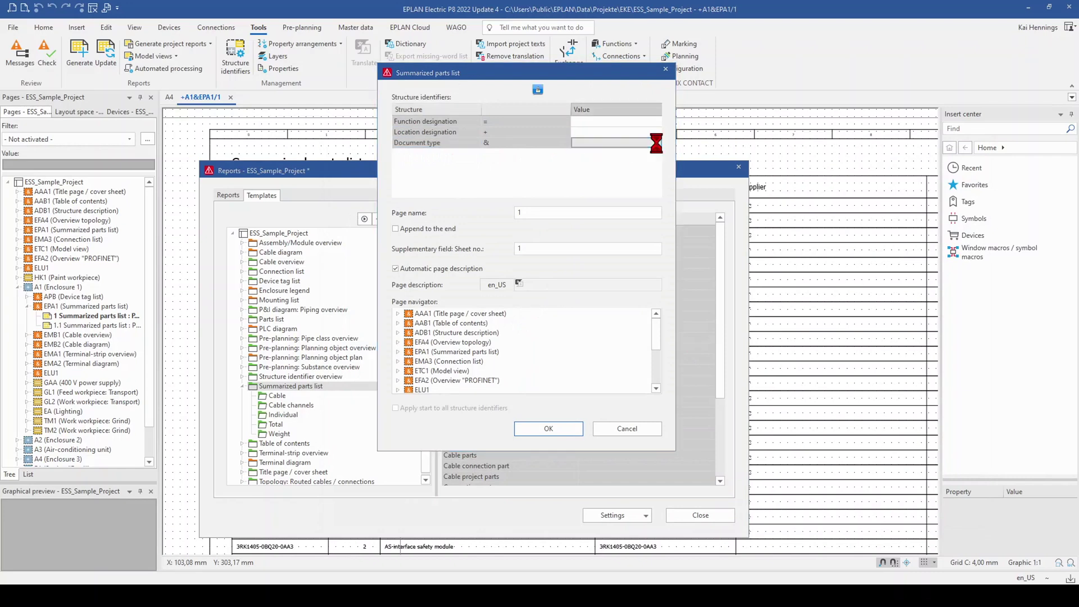
pyautogui.click(657, 143)
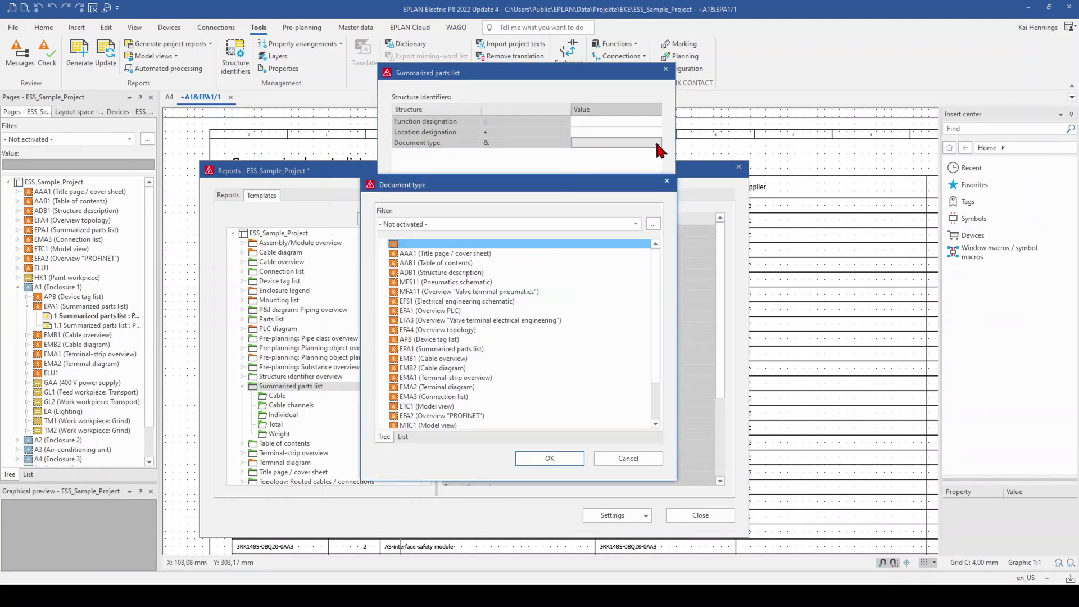
pyautogui.click(422, 350)
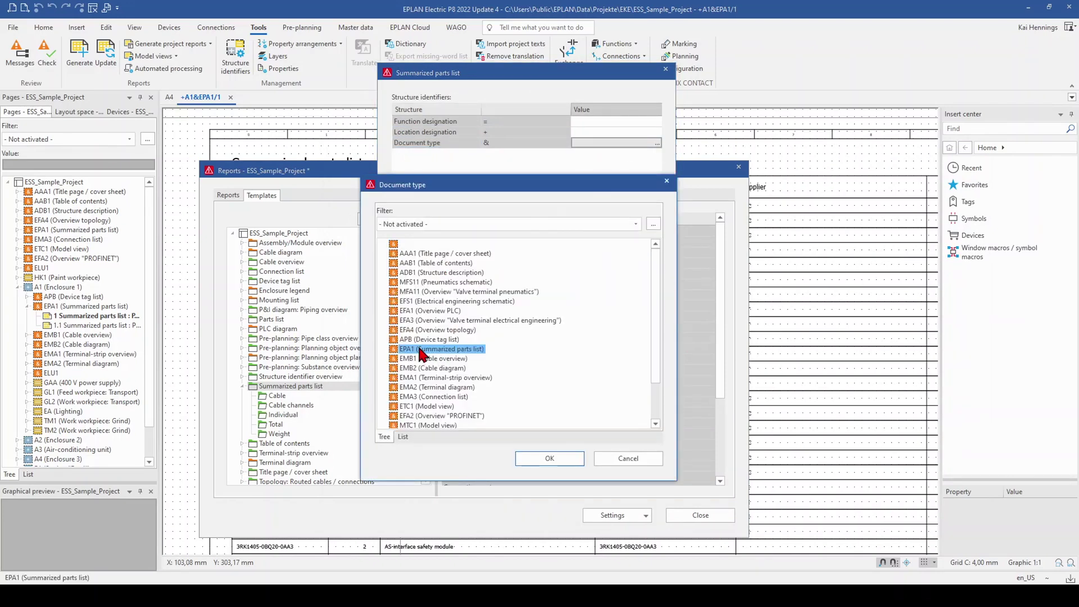
pyautogui.click(559, 459)
pyautogui.click(549, 429)
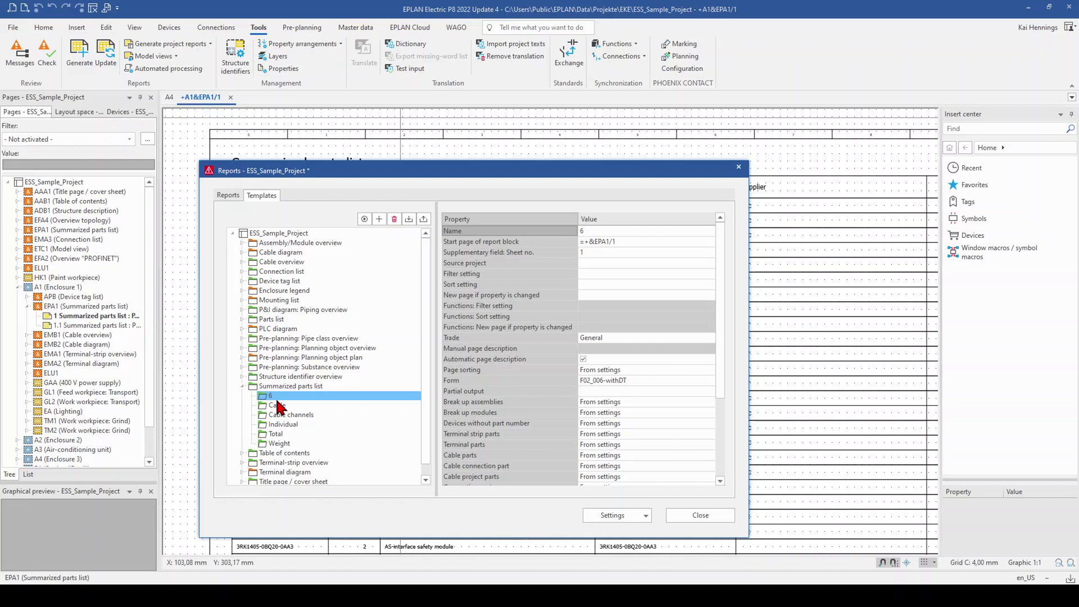
pyautogui.click(364, 219)
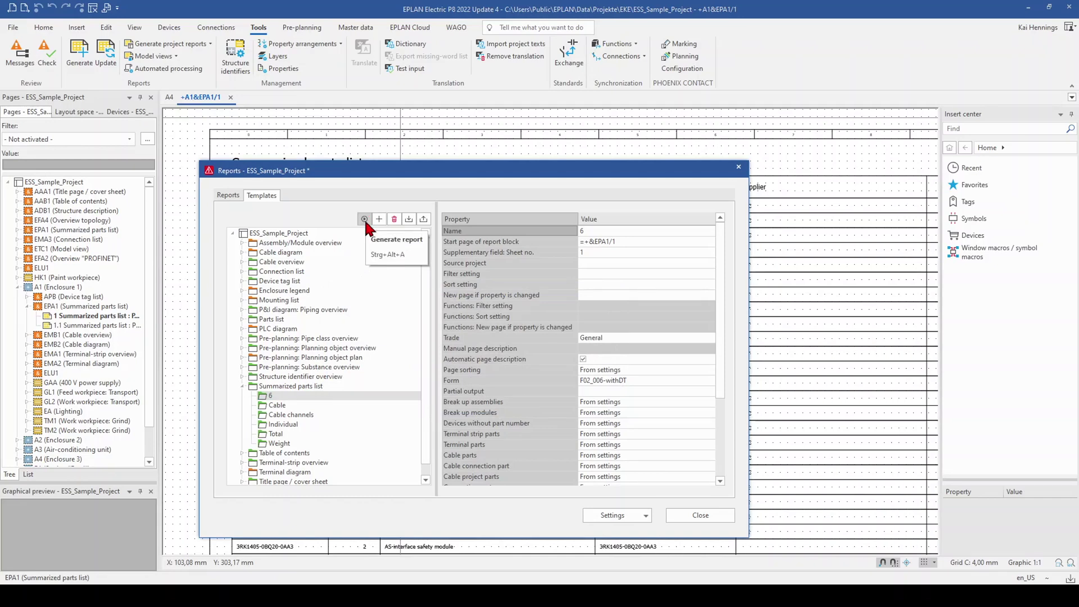
pyautogui.click(687, 520)
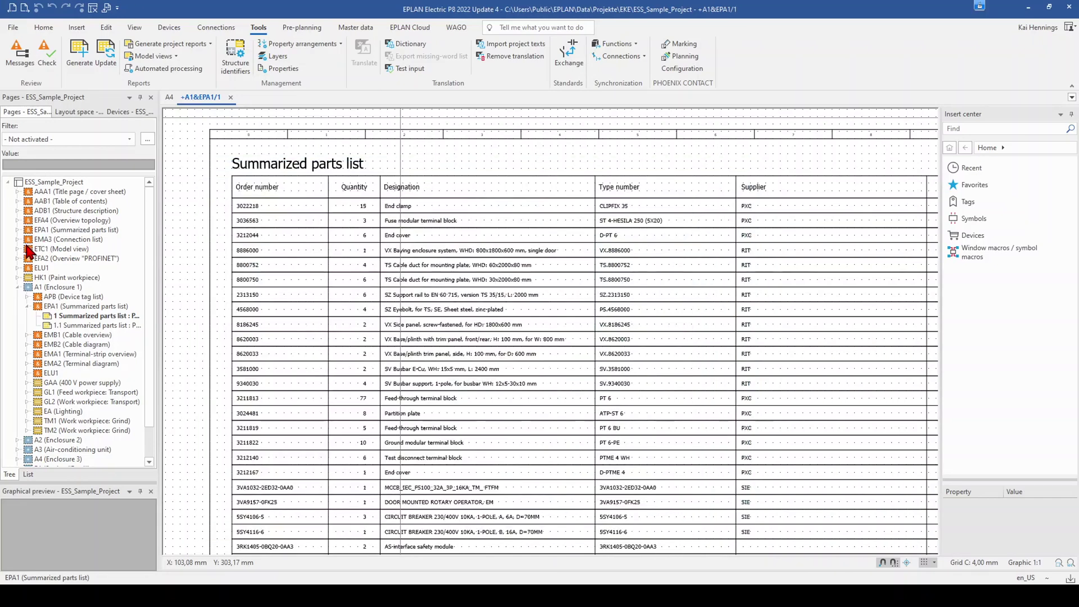
# - Open page 2 of EPA1 Summarized parts list and inspect the wrapped device tags in the DT column
pyautogui.click(17, 230)
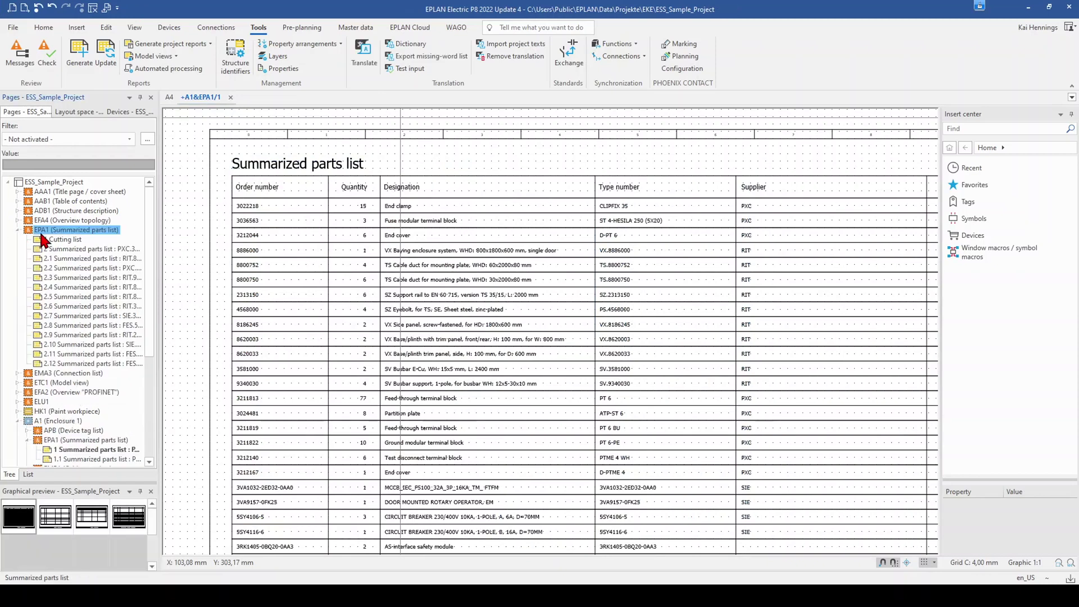
pyautogui.click(56, 251)
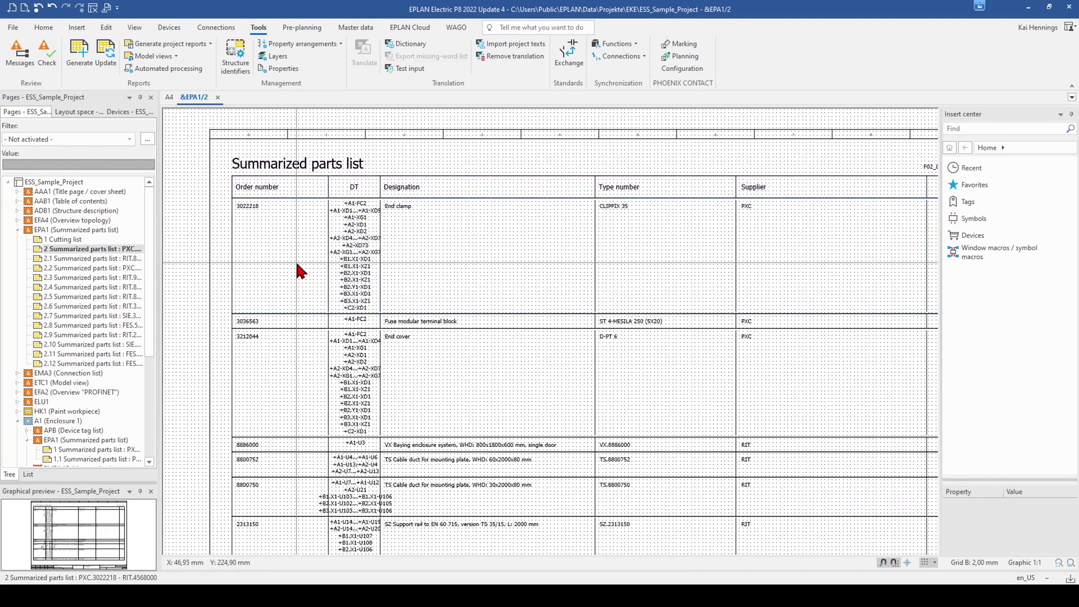
pyautogui.scroll(-2, 301, 247)
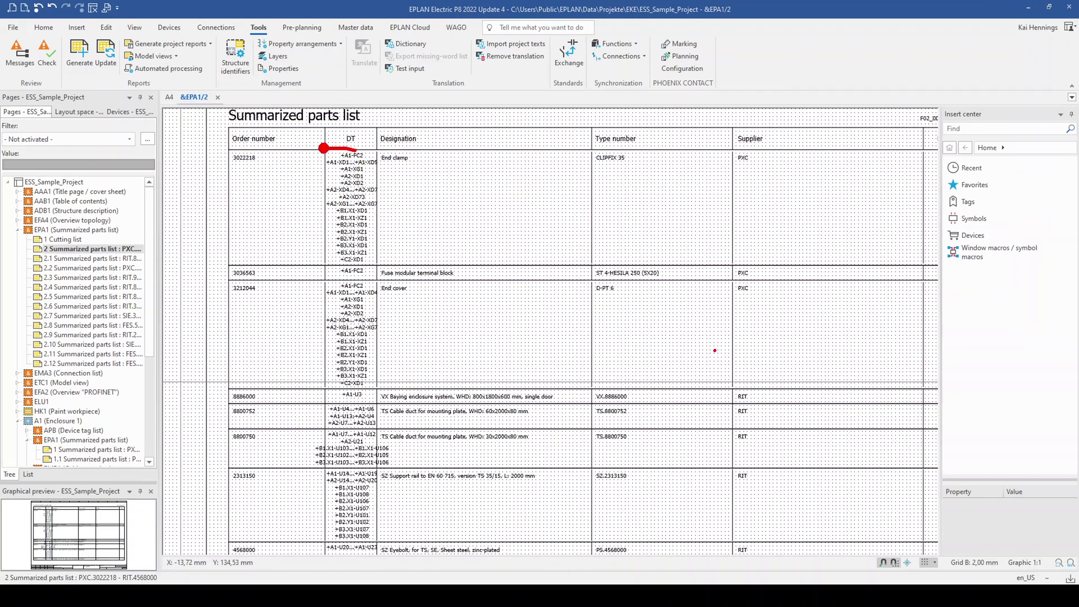
pyautogui.moveTo(315, 166)
pyautogui.mouseDown()
pyautogui.moveTo(386, 172)
pyautogui.moveTo(386, 154)
pyautogui.moveTo(348, 152)
pyautogui.mouseUp()
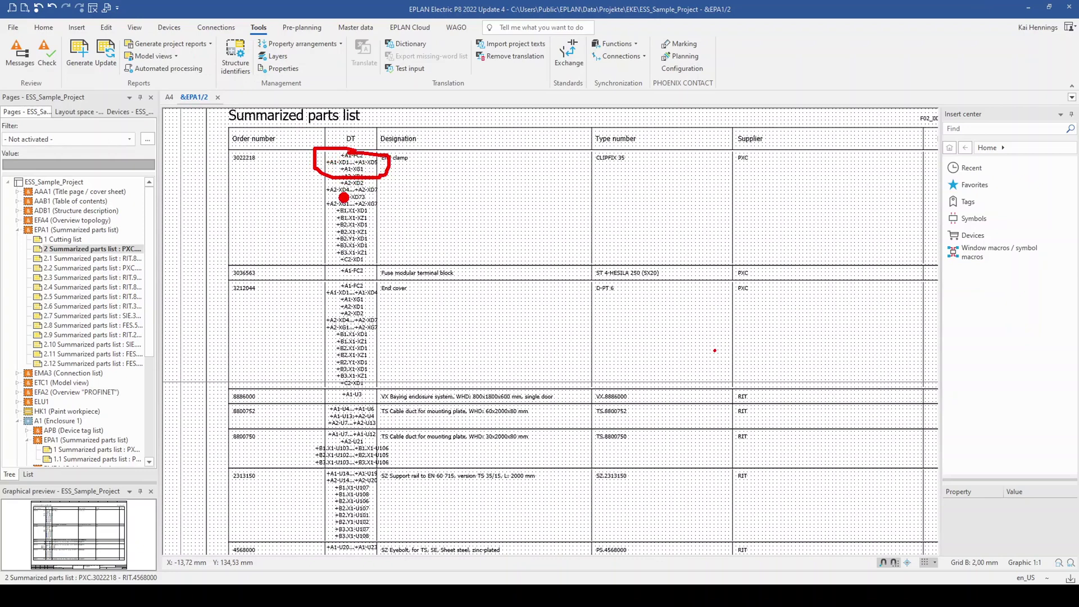
pyautogui.moveTo(335, 172)
pyautogui.mouseDown()
pyautogui.moveTo(306, 181)
pyautogui.moveTo(344, 198)
pyautogui.moveTo(387, 197)
pyautogui.moveTo(343, 183)
pyautogui.mouseUp()
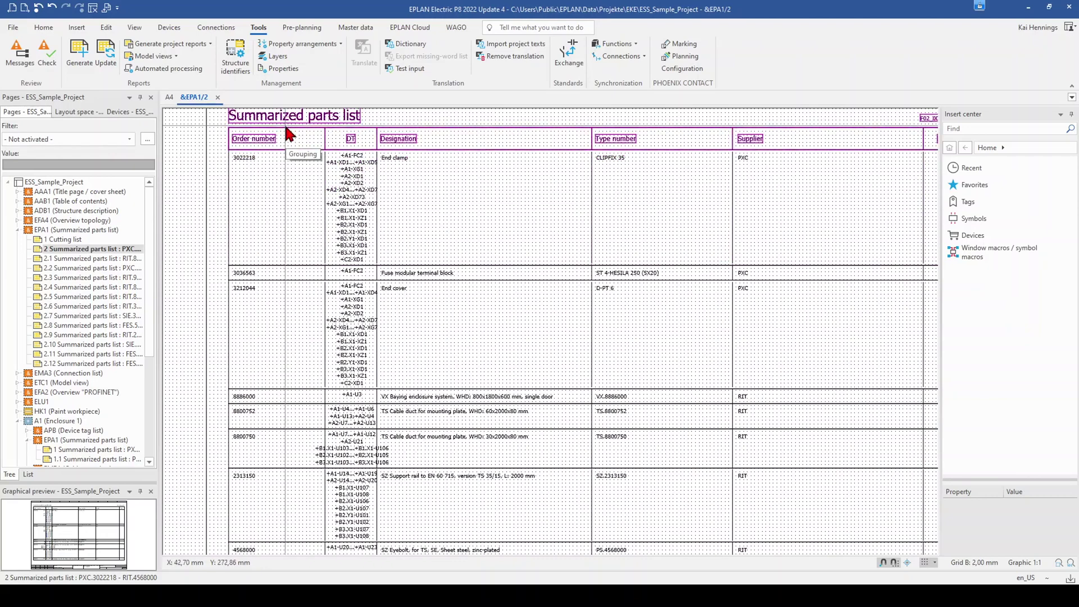
pyautogui.click(355, 27)
# - Open the F02_006-withDT.f02 form file in the form editor
pyautogui.click(471, 54)
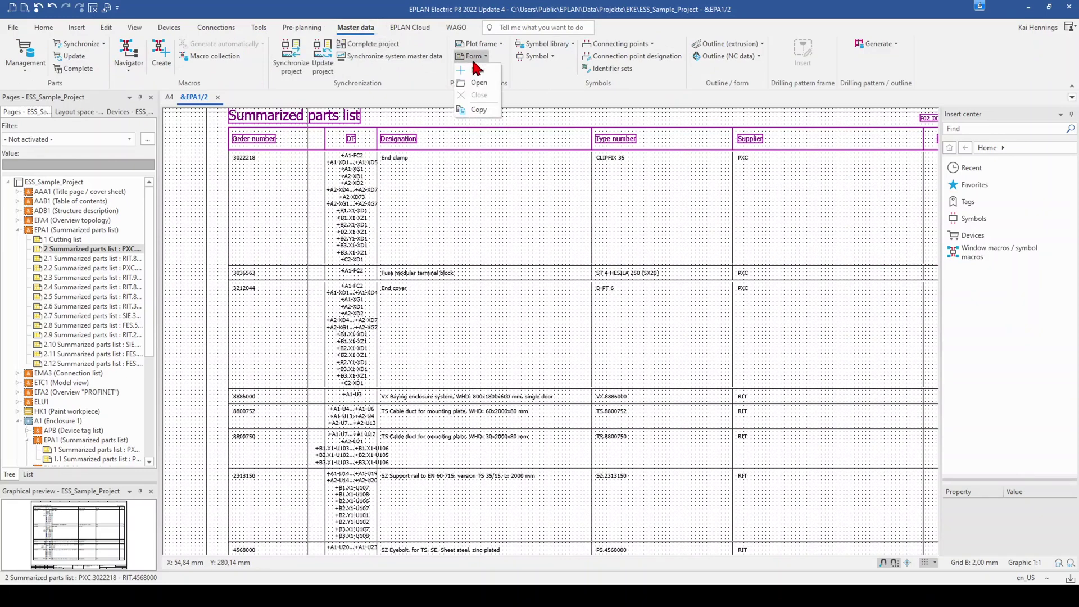
pyautogui.click(475, 85)
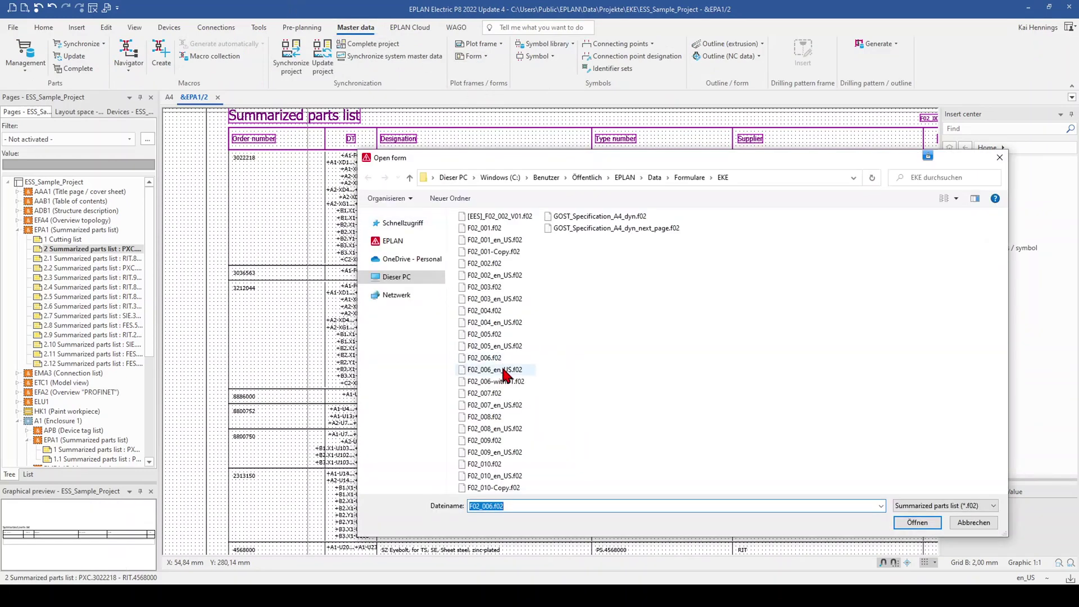
pyautogui.click(502, 381)
pyautogui.click(917, 523)
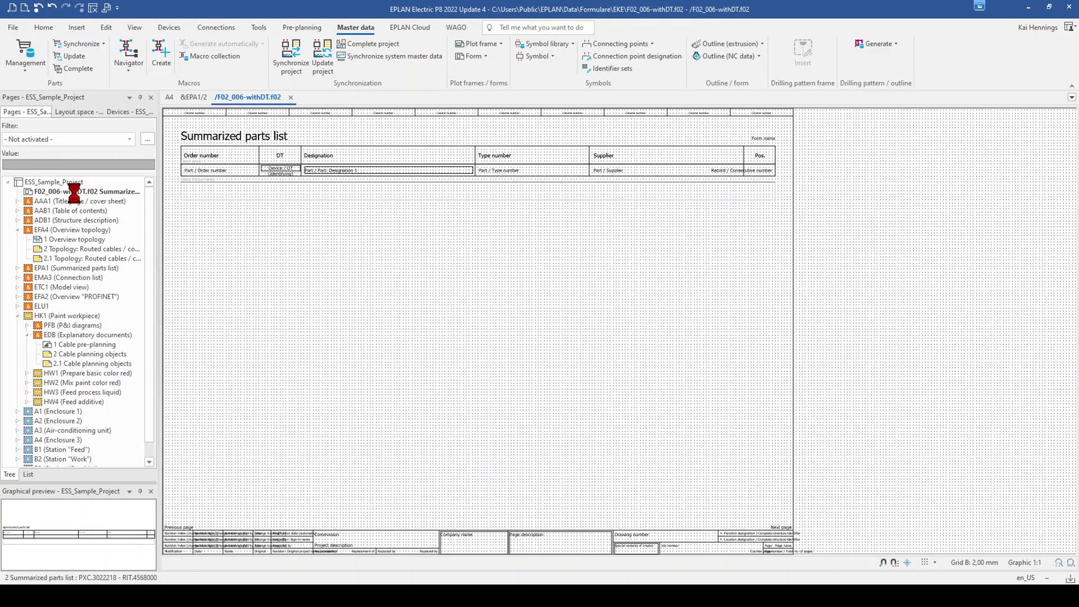
pyautogui.rightClick(75, 193)
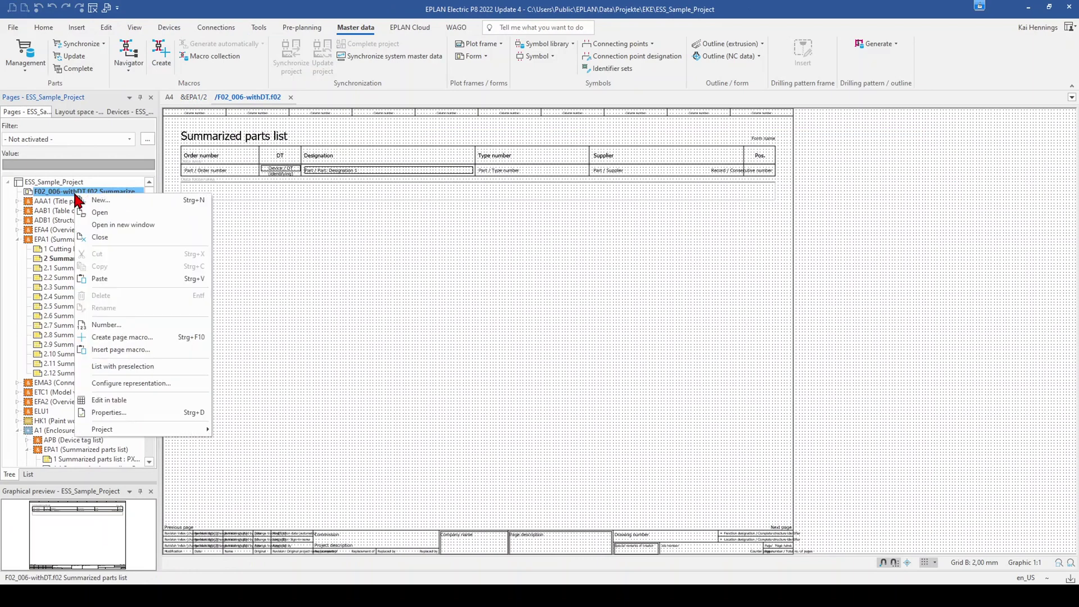
# - Enable Dynamic line adjustment in the F02_006-withDT form properties, then close the form
pyautogui.click(116, 413)
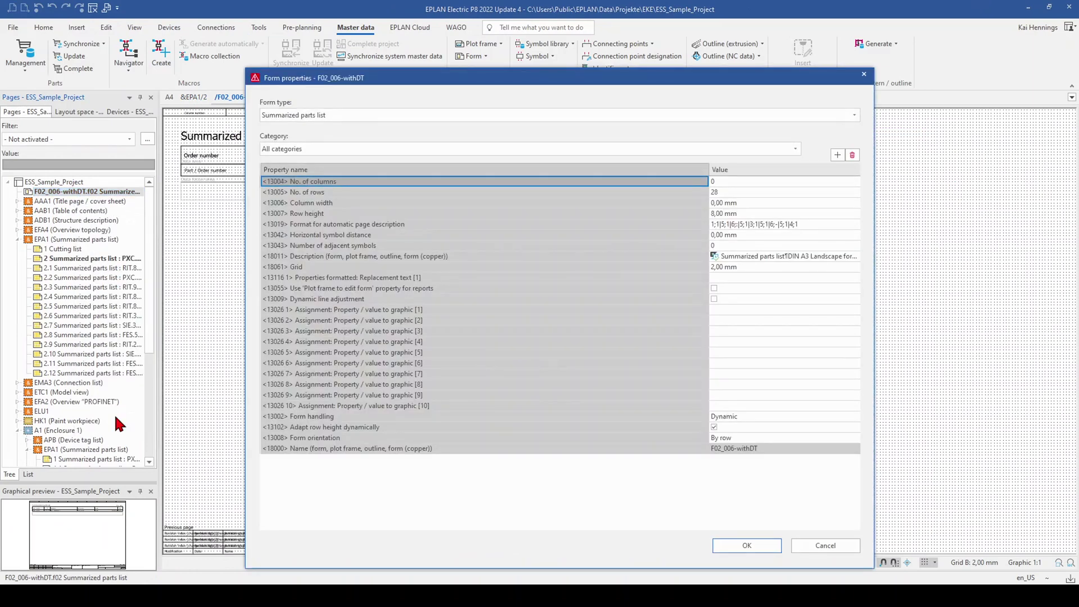
pyautogui.click(281, 299)
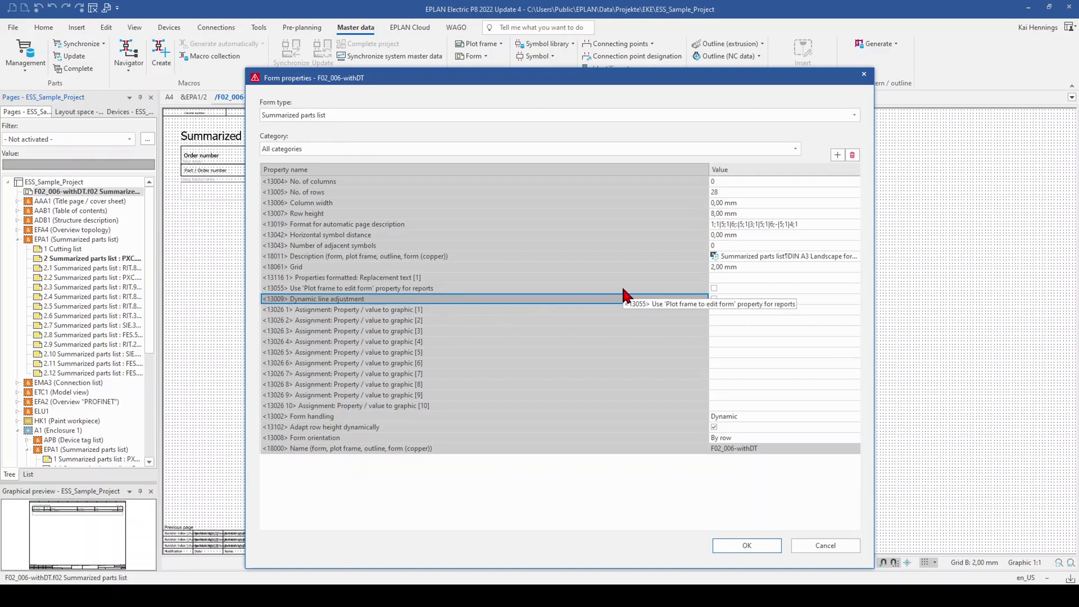
pyautogui.click(714, 299)
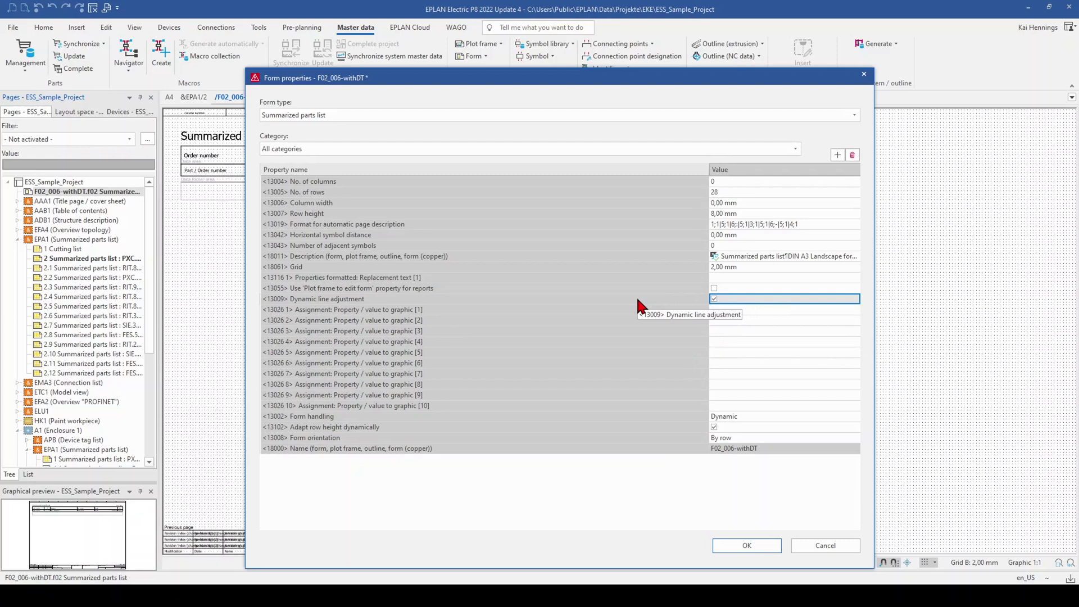
pyautogui.click(747, 545)
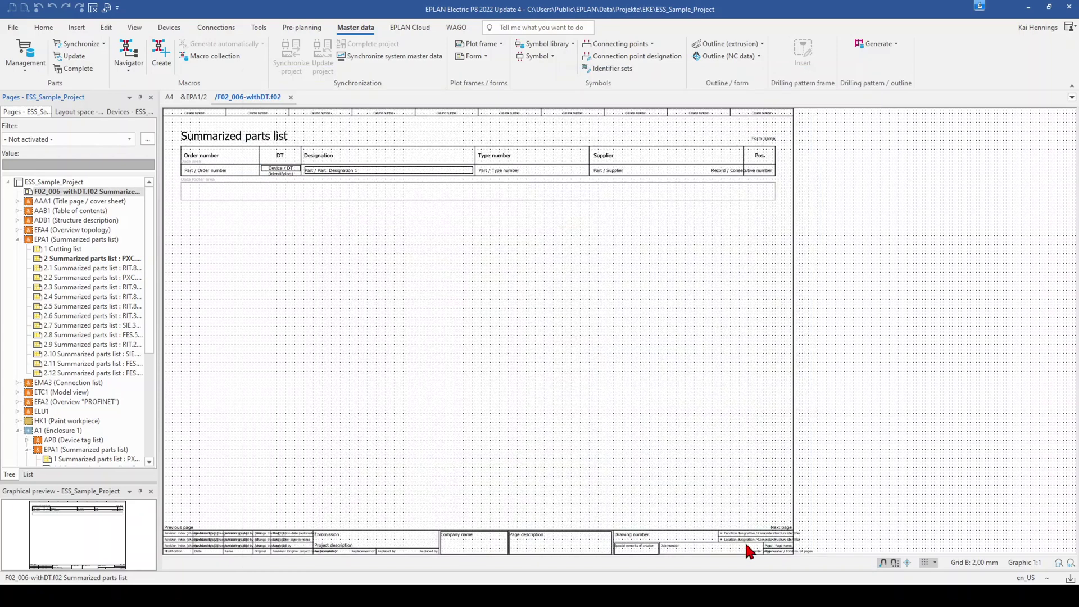
pyautogui.rightClick(74, 191)
pyautogui.click(107, 236)
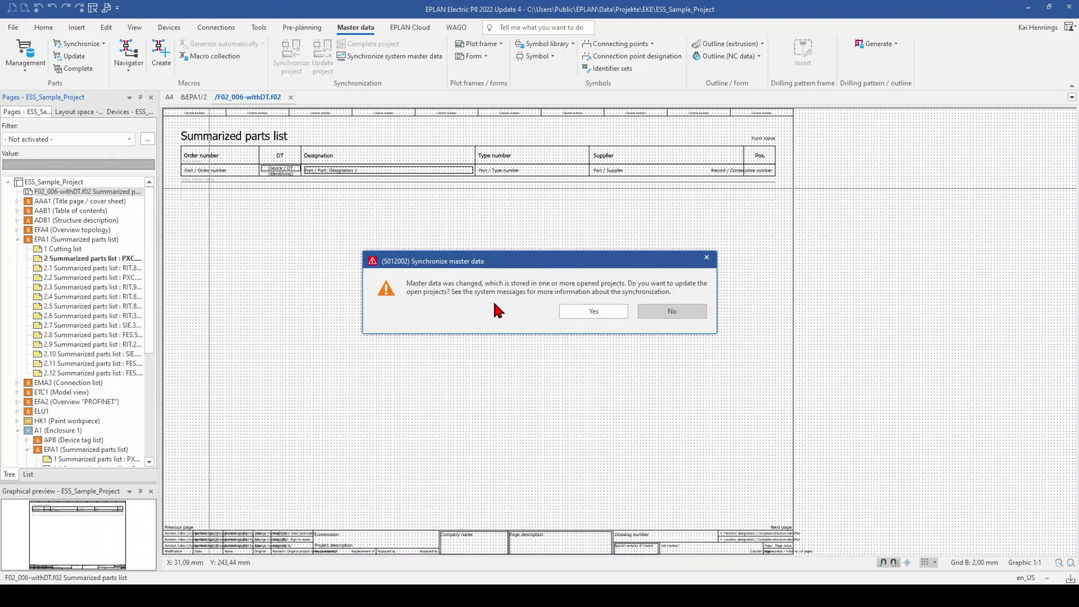
# - Synchronize the changed master data into the open project and select summarized parts list page 2
pyautogui.click(587, 315)
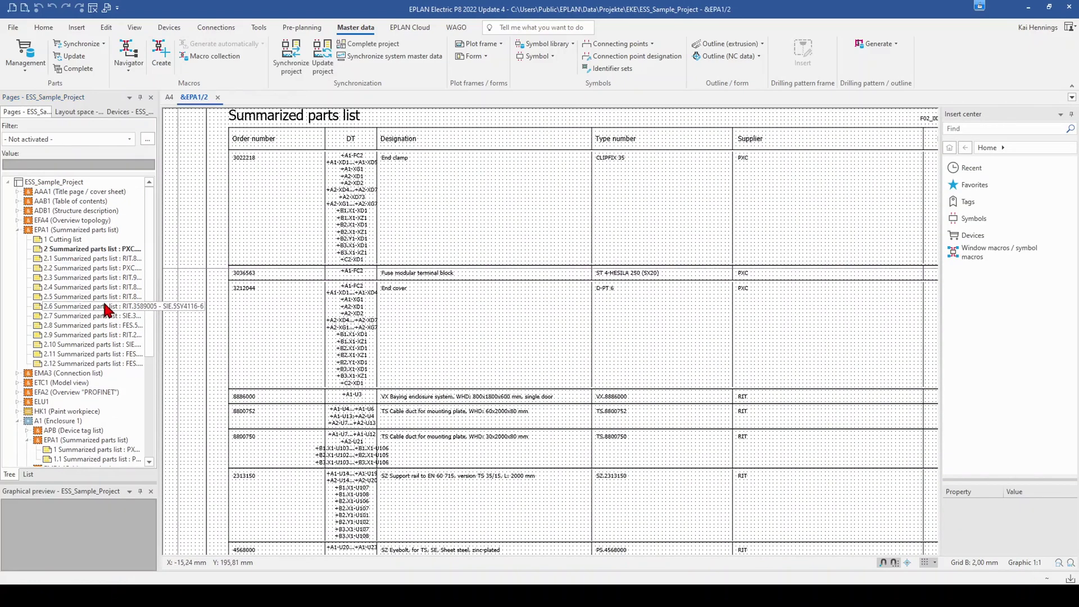
pyautogui.click(90, 250)
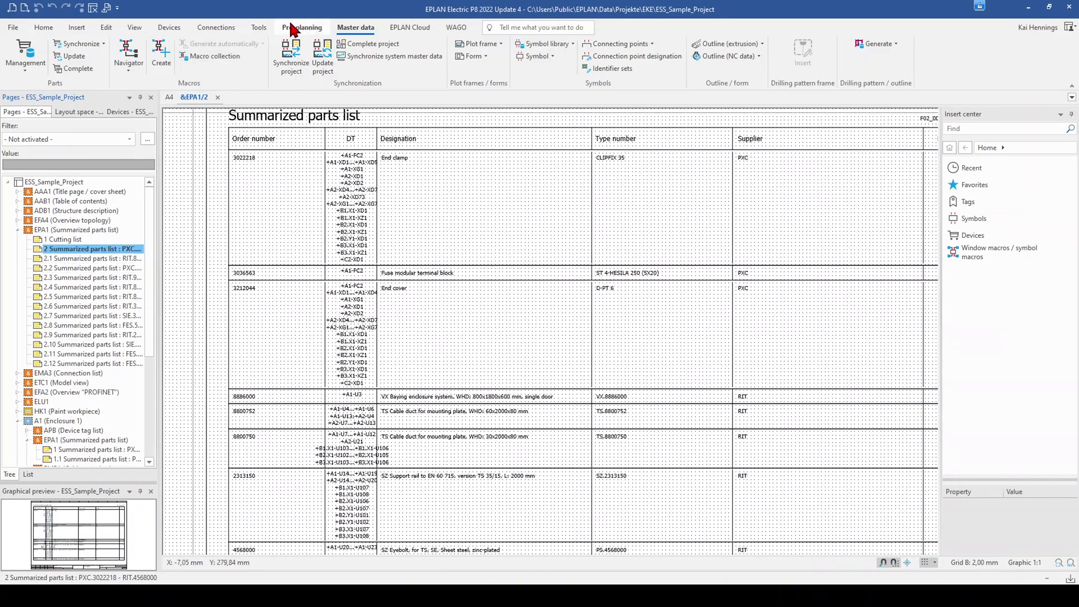
pyautogui.click(246, 31)
# - Update the project reports and open summarized parts list page 2.41
pyautogui.click(105, 53)
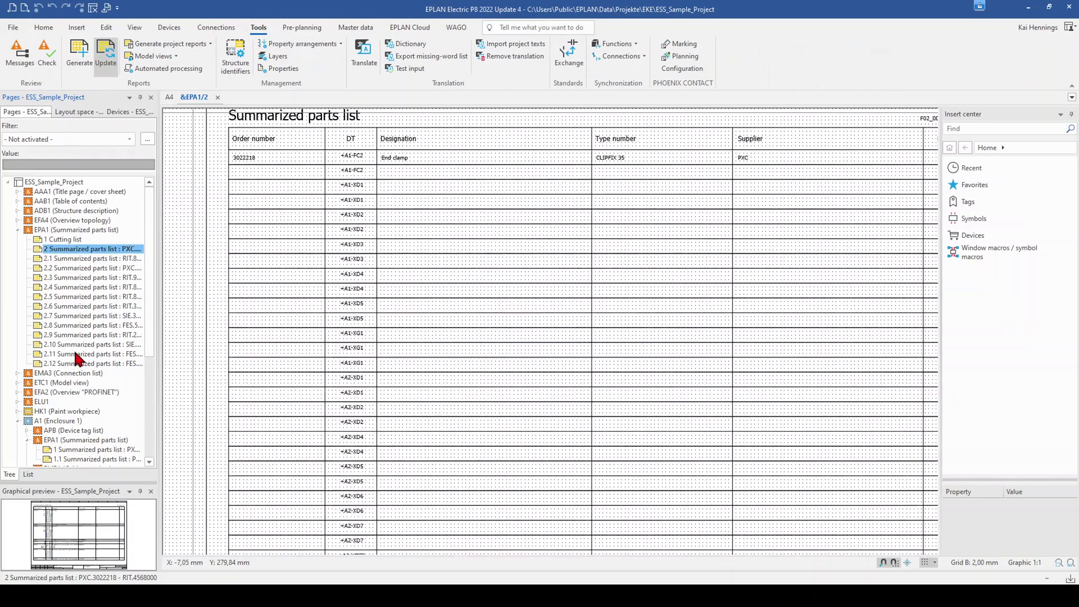
pyautogui.click(103, 251)
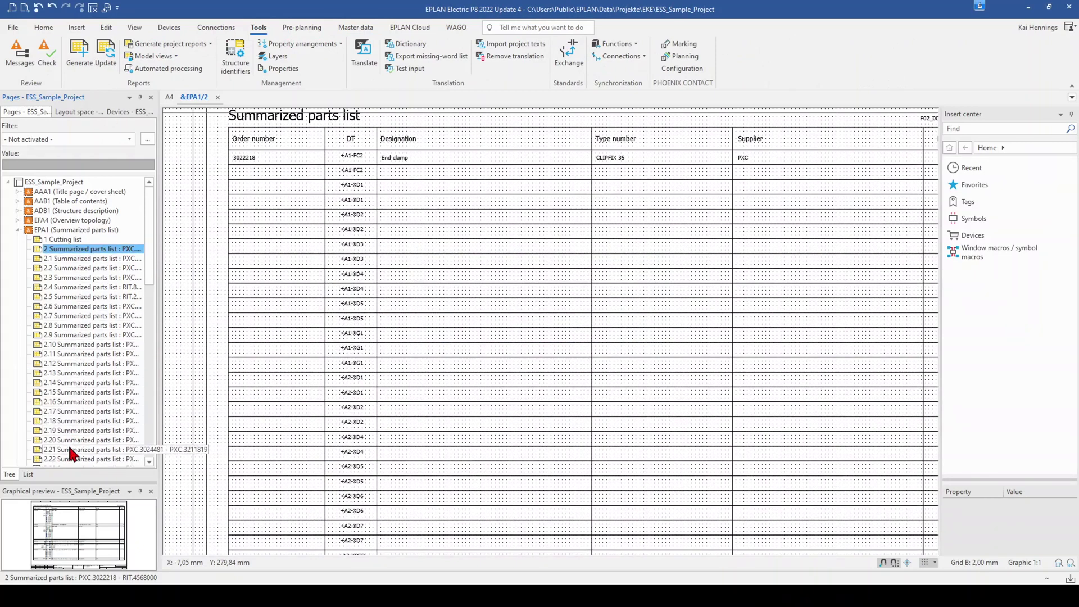
pyautogui.scroll(-1, 152, 279)
pyautogui.moveTo(153, 285); pyautogui.dragTo(152, 366)
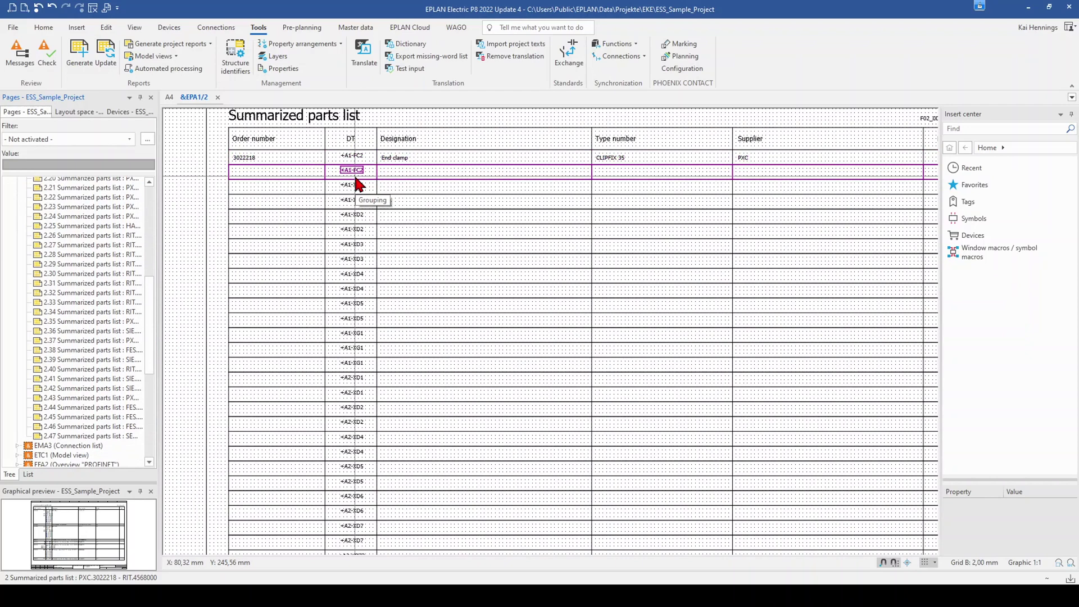
pyautogui.doubleClick(92, 378)
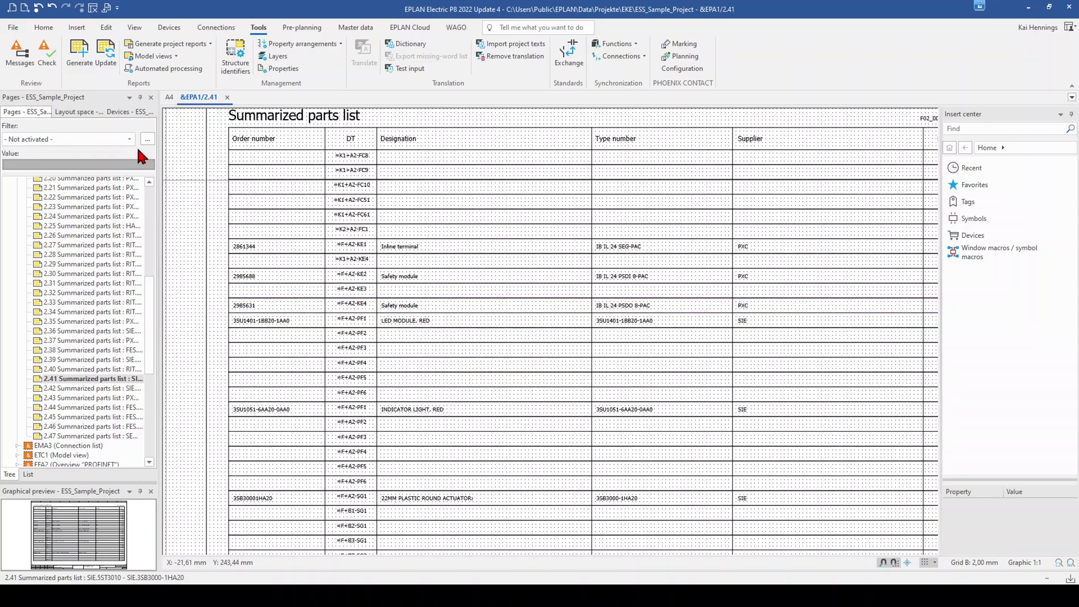
# - Go to the ESS_Sample_Project Reports > Part settings
pyautogui.click(12, 29)
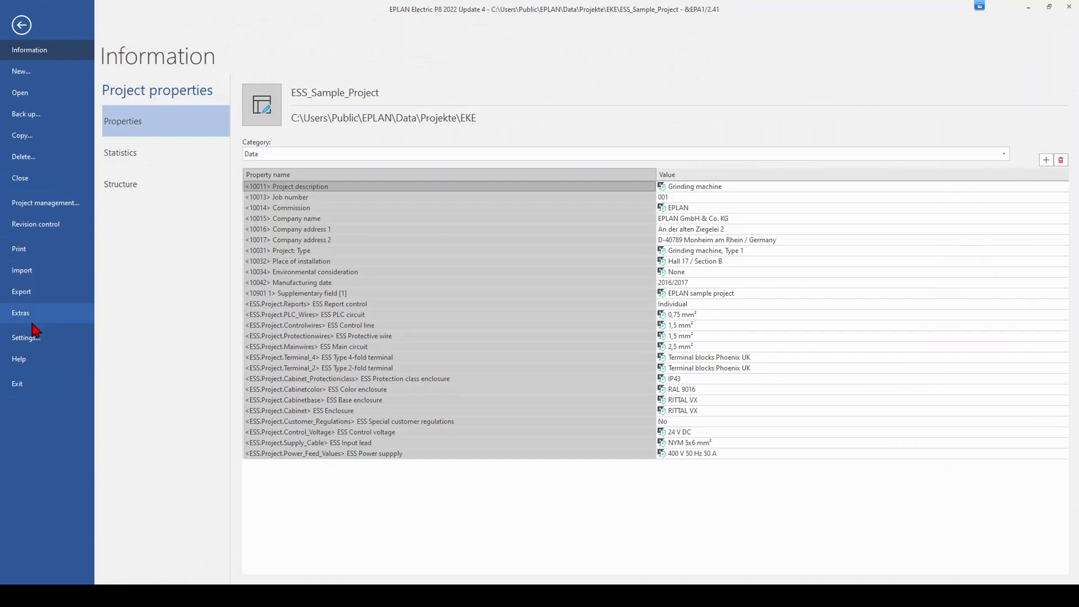
pyautogui.press('Escape')
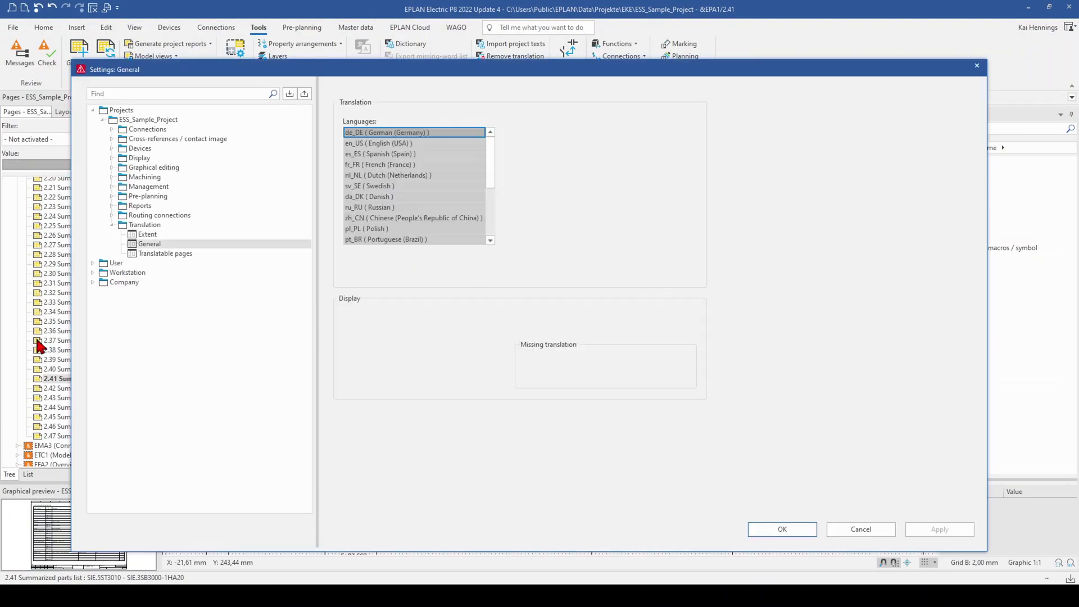
pyautogui.click(130, 120)
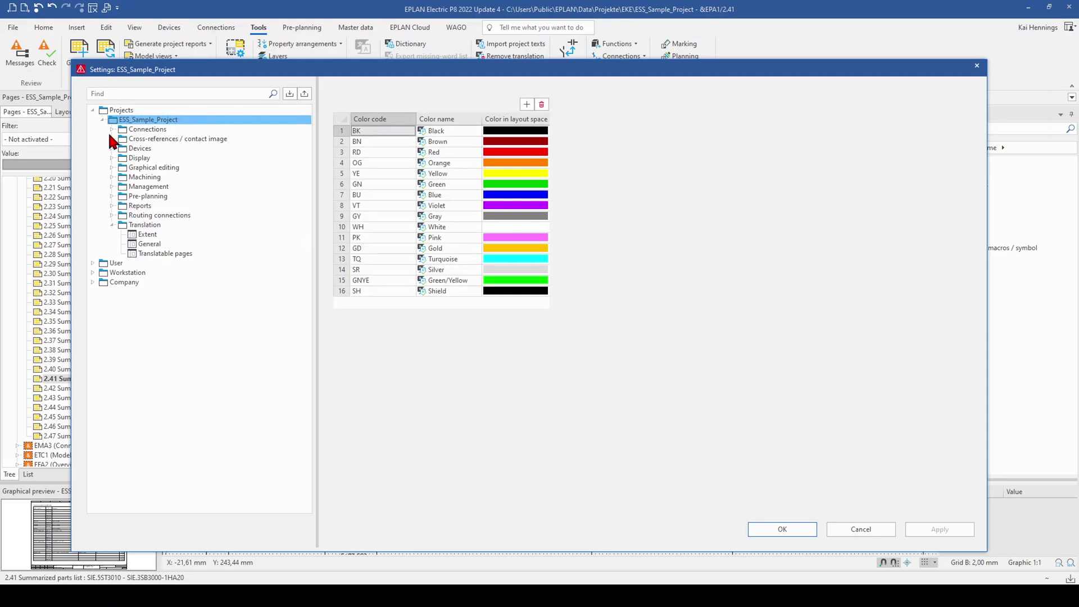
pyautogui.click(112, 208)
pyautogui.click(111, 206)
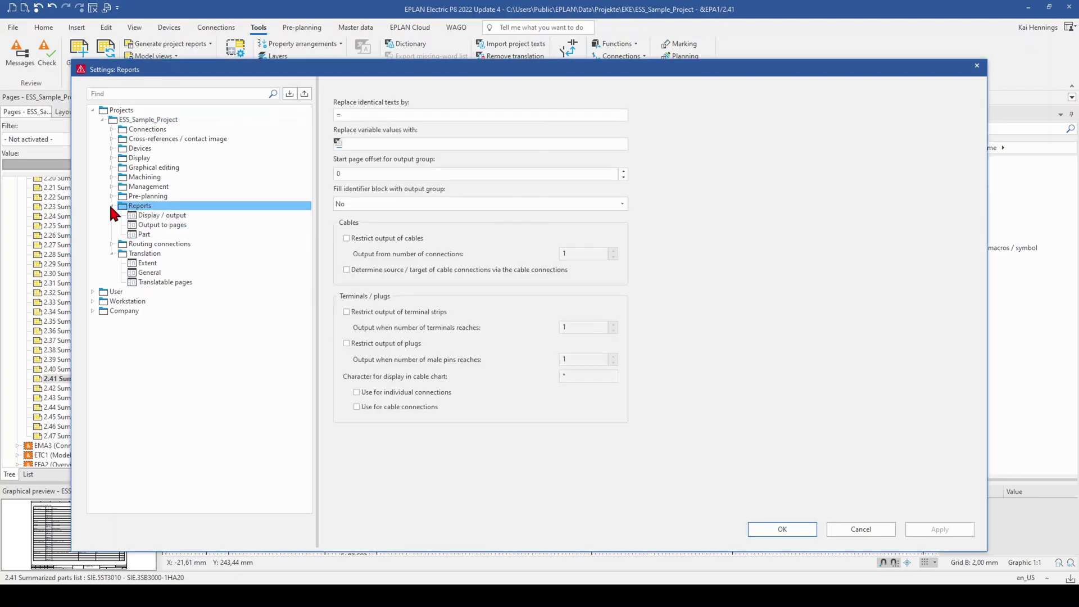
pyautogui.click(148, 235)
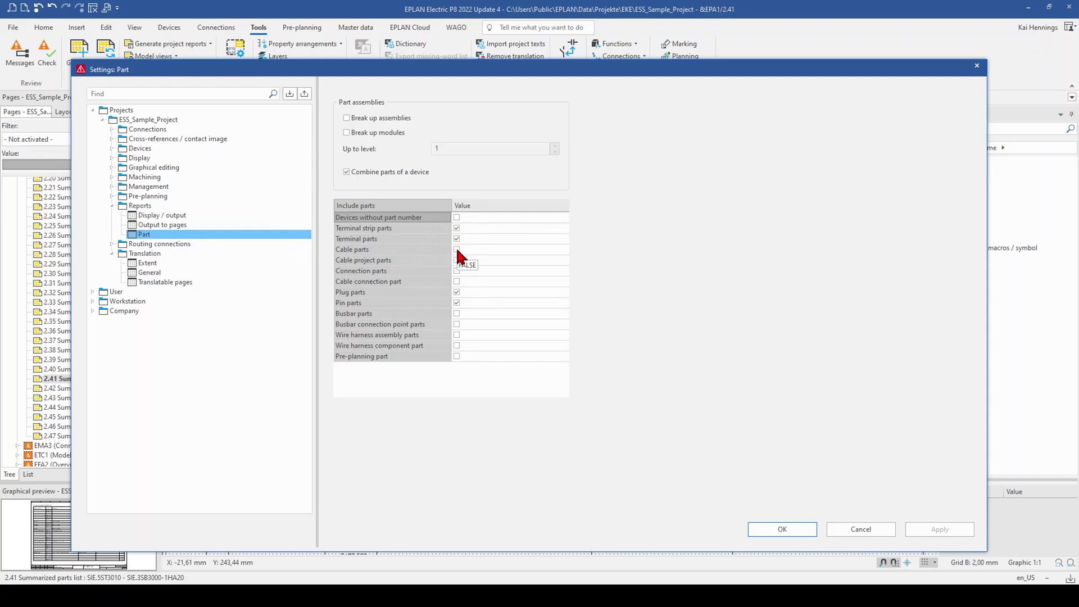
# - Leave Cable parts unchanged and exclude Terminal parts from the part reports
pyautogui.click(421, 250)
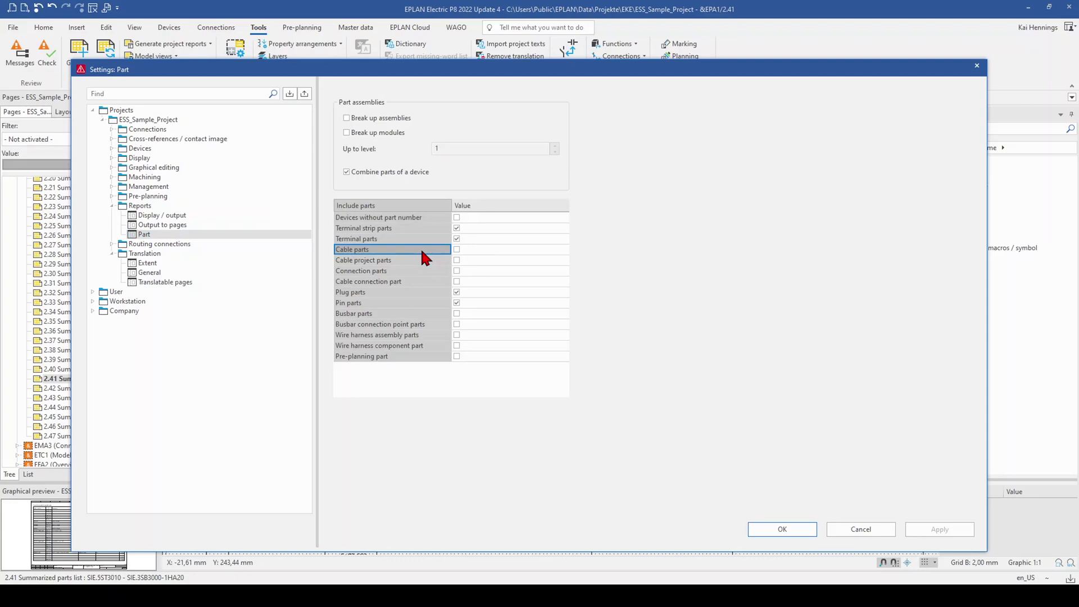
pyautogui.click(457, 251)
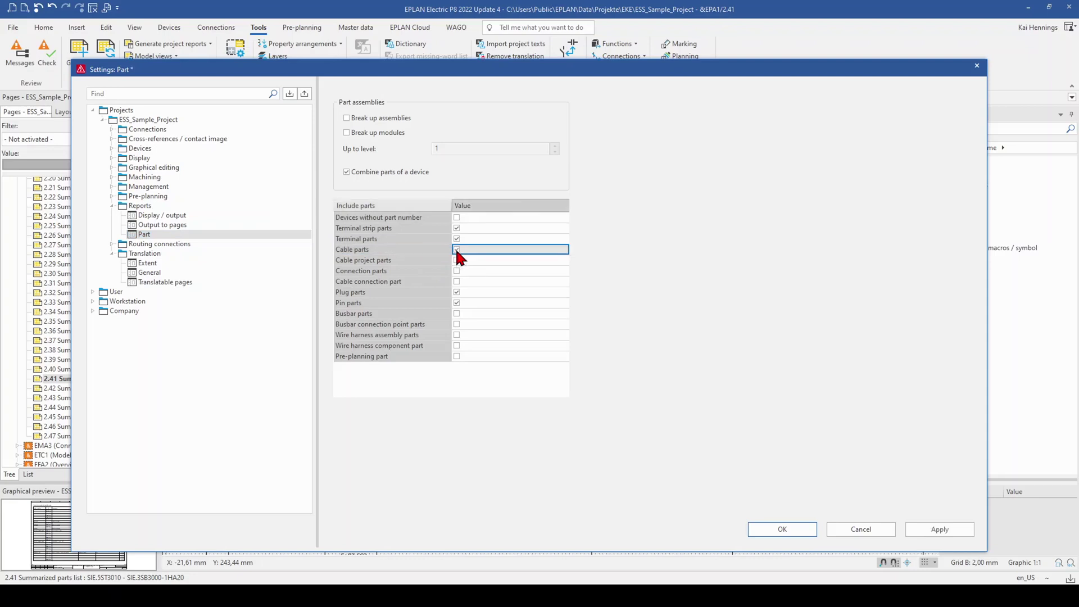
pyautogui.click(456, 250)
pyautogui.click(457, 240)
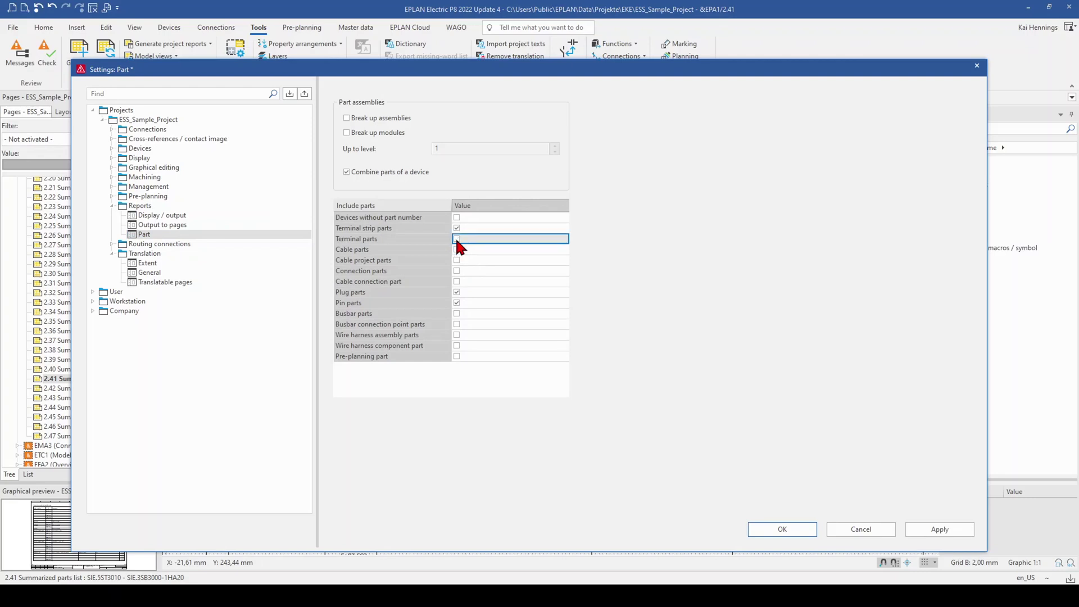